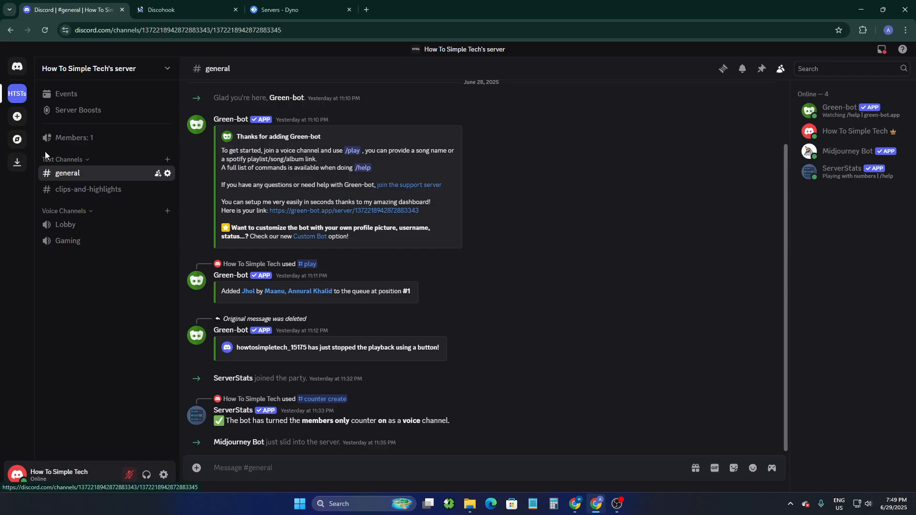
- Create a new webhook in the general channel's integration settings
left_click(165, 173)
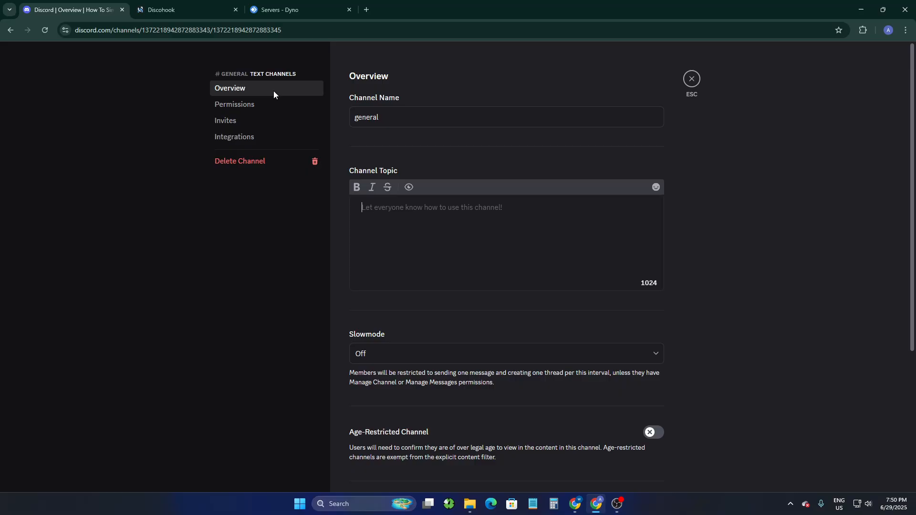
left_click(239, 136)
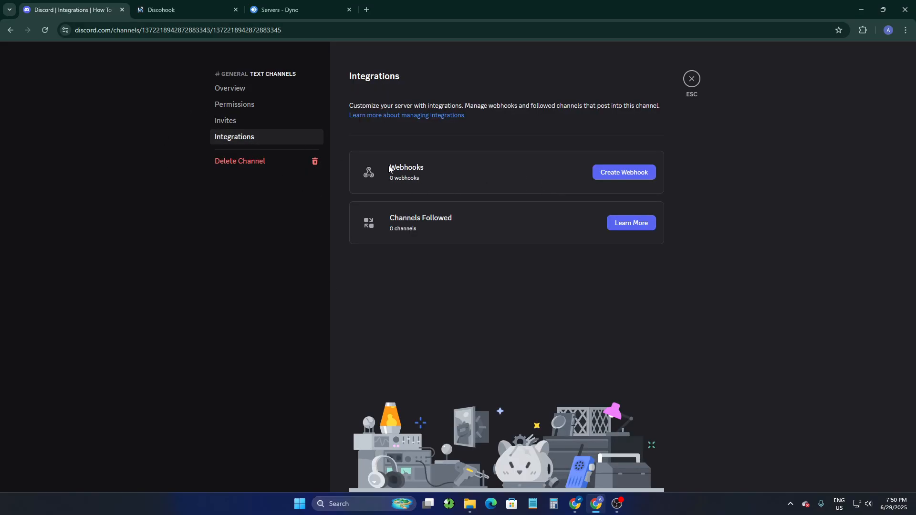
left_click(611, 172)
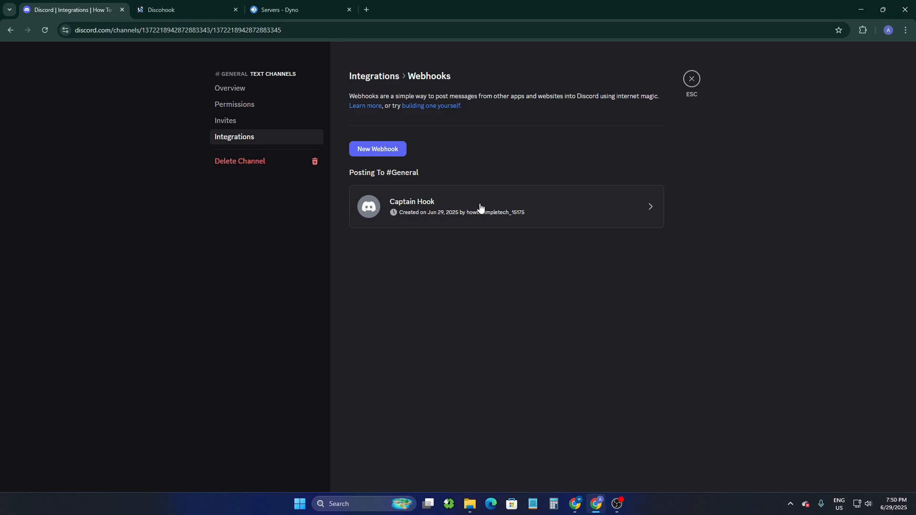
- Open the Captain Hook webhook's details and copy its URL, keeping #general as its channel
left_click(641, 197)
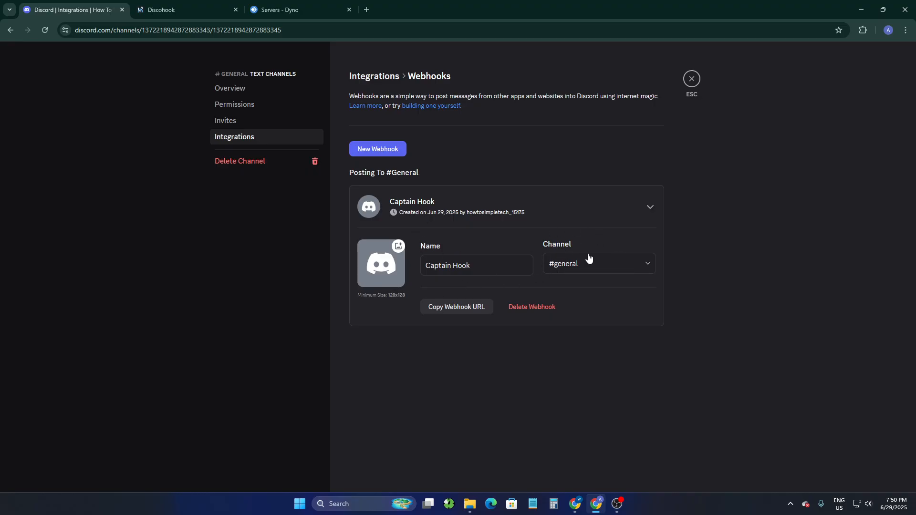
left_click(577, 266)
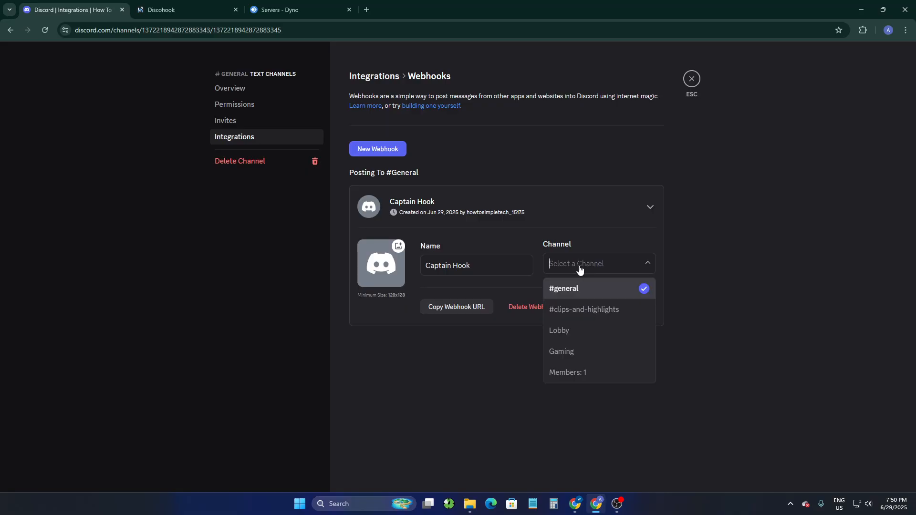
left_click(747, 254)
left_click(448, 311)
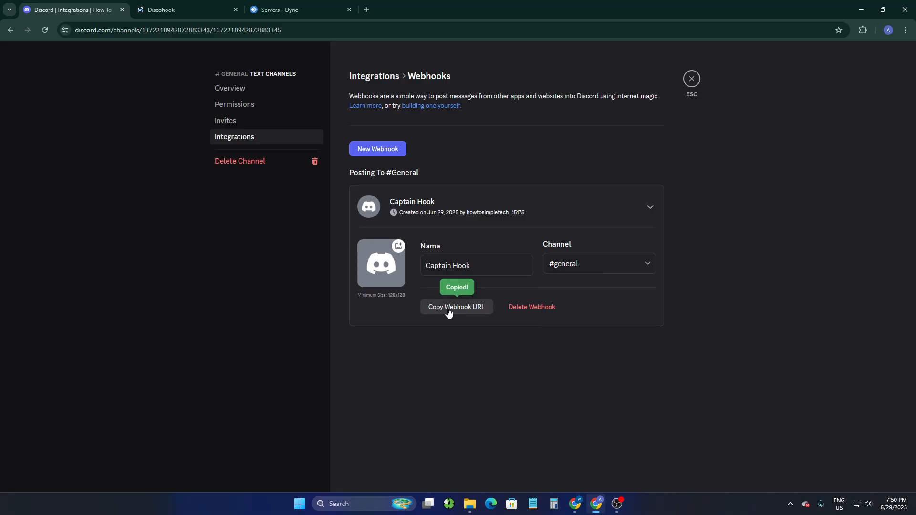
- Switch to Discohook, paste the copied webhook URL, and add an empty second webhook entry
left_click(177, 10)
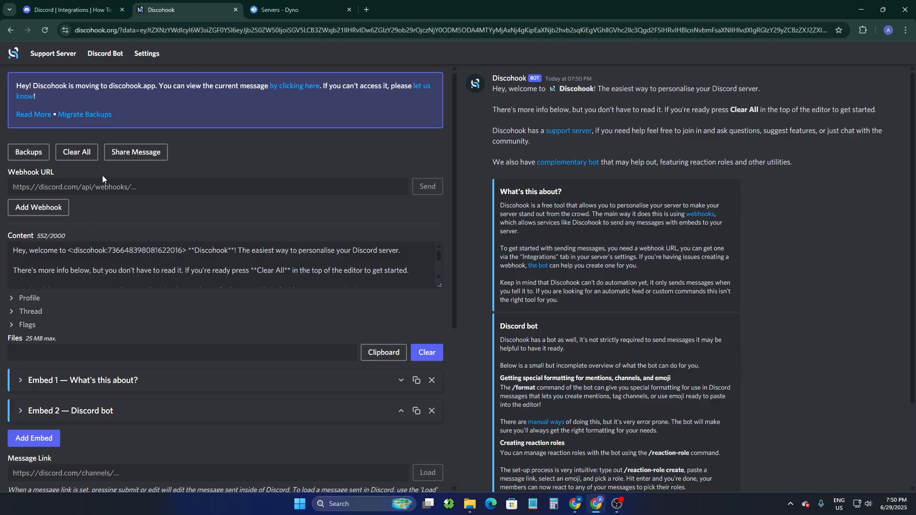
scroll(115, 254, "down", 1)
scroll(112, 248, "up", 1)
left_click(77, 187)
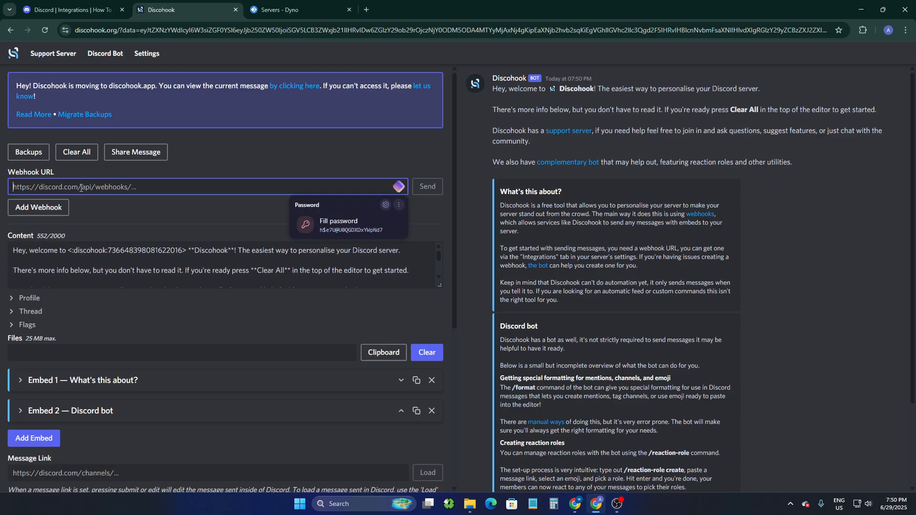
key("ctrl+v")
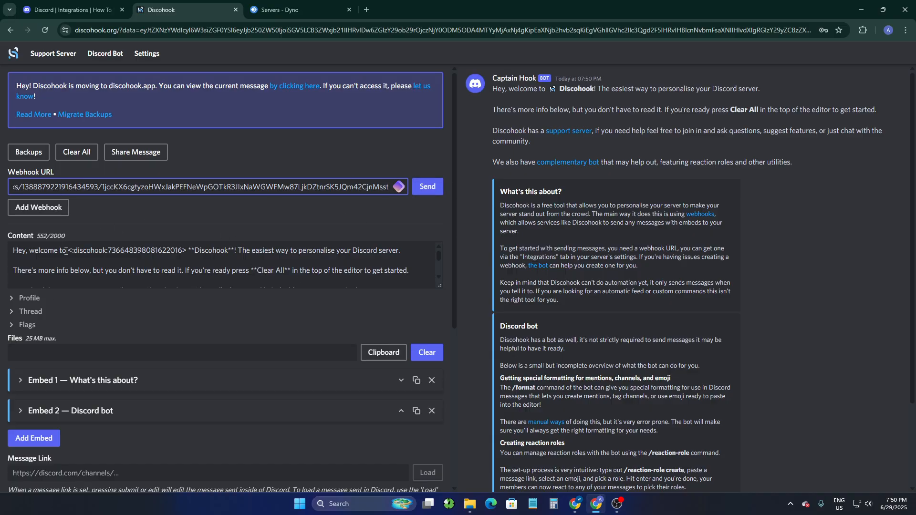
left_click(49, 213)
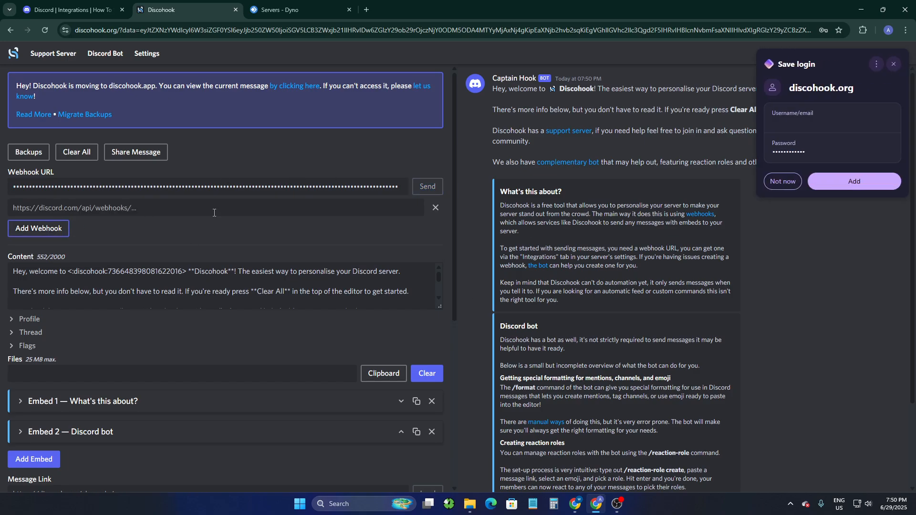
left_click(81, 208)
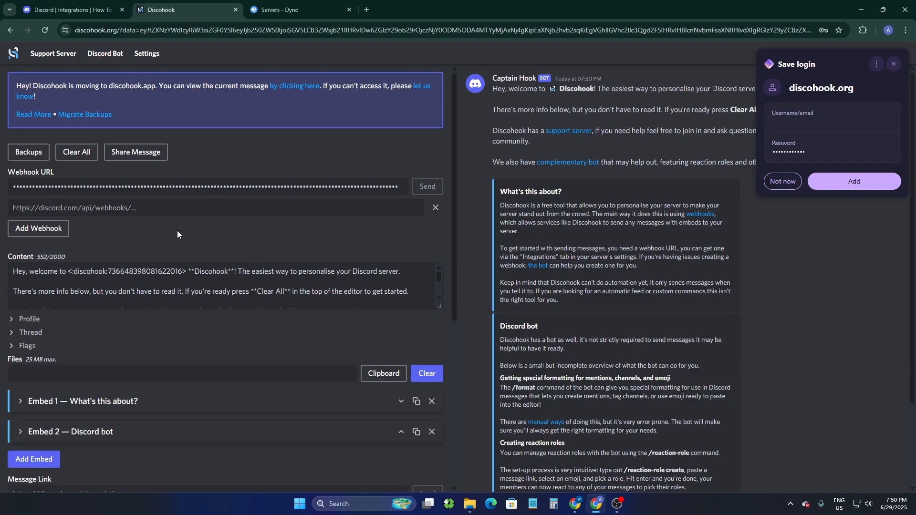
- Look through the message editor's content text, profile, thread, flags and embed sections
scroll(90, 233, "down", 3)
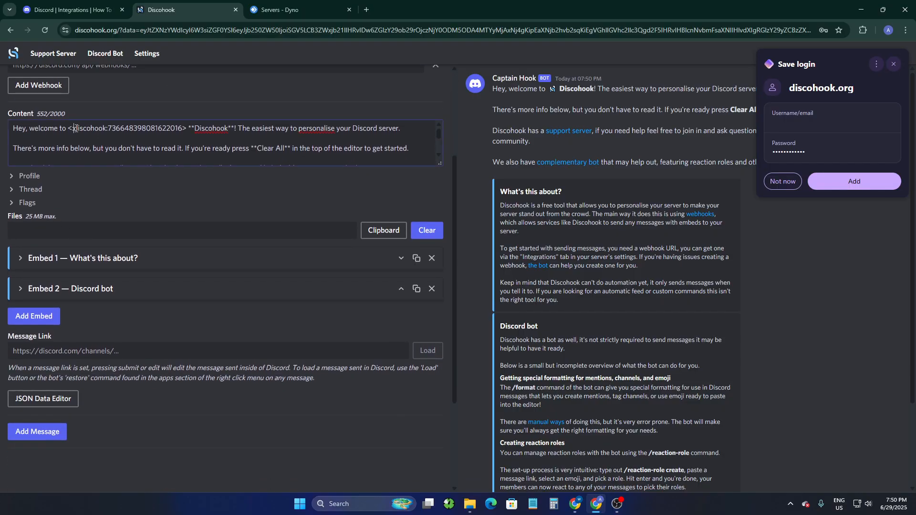
left_click(139, 145)
scroll(148, 148, "down", 3)
scroll(149, 148, "up", 4)
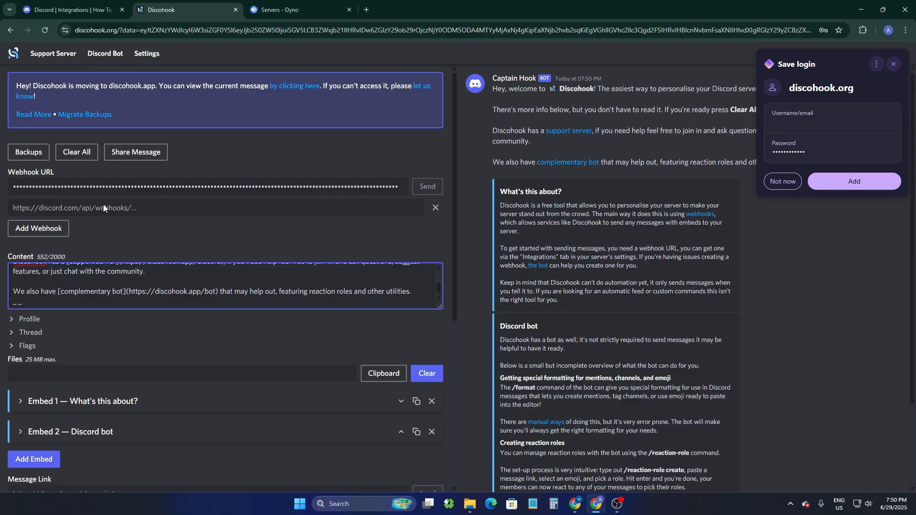
scroll(109, 284, "up", 5)
scroll(369, 288, "down", 6)
scroll(87, 282, "up", 5)
scroll(87, 246, "down", 2)
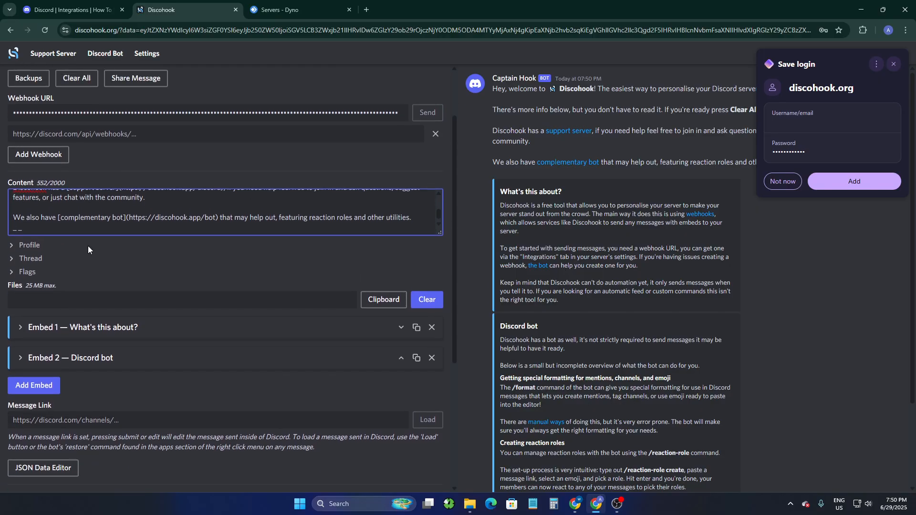
scroll(88, 245, "up", 2)
scroll(82, 241, "up", 3)
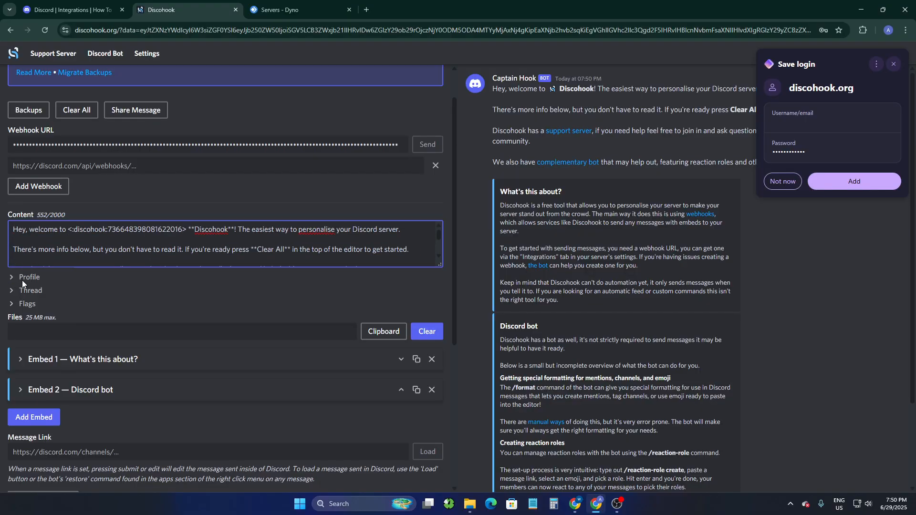
scroll(22, 280, "down", 2)
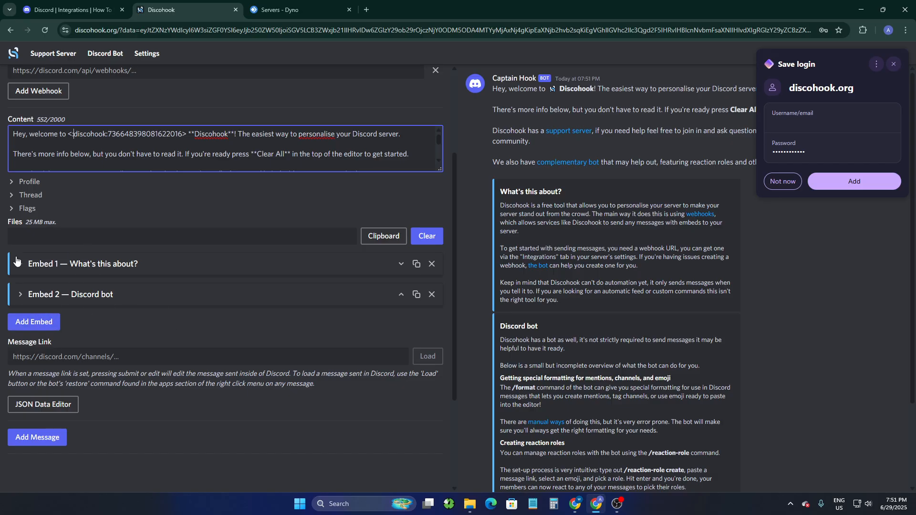
- Dismiss the save-login prompt, then add a third embed to the message and expand it
left_click(784, 177)
left_click(57, 320)
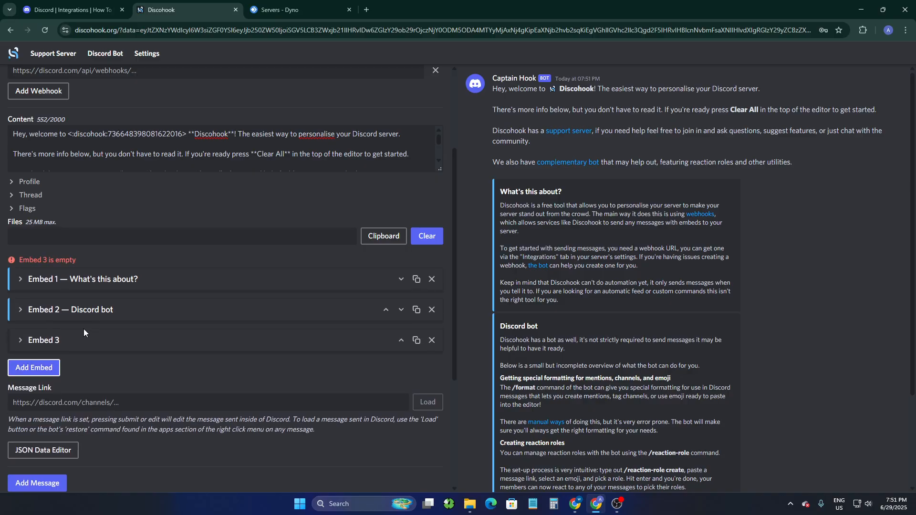
left_click(48, 339)
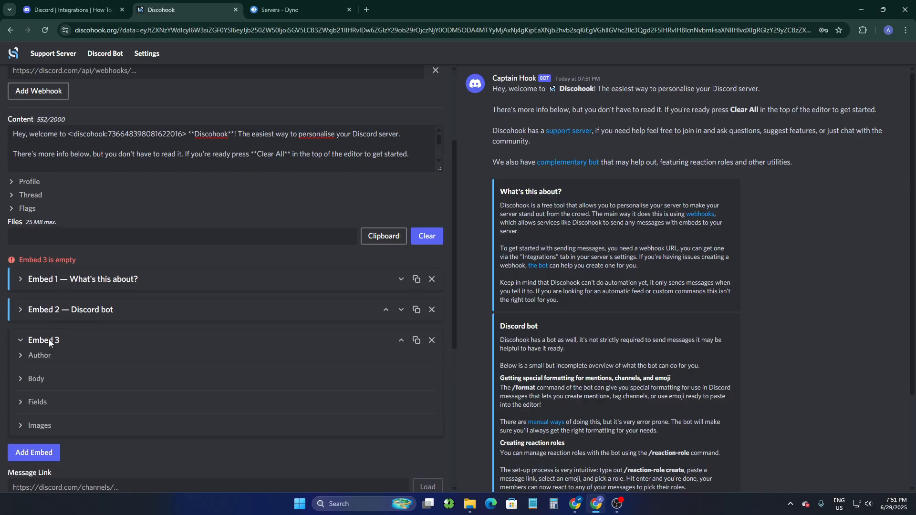
left_click(56, 338)
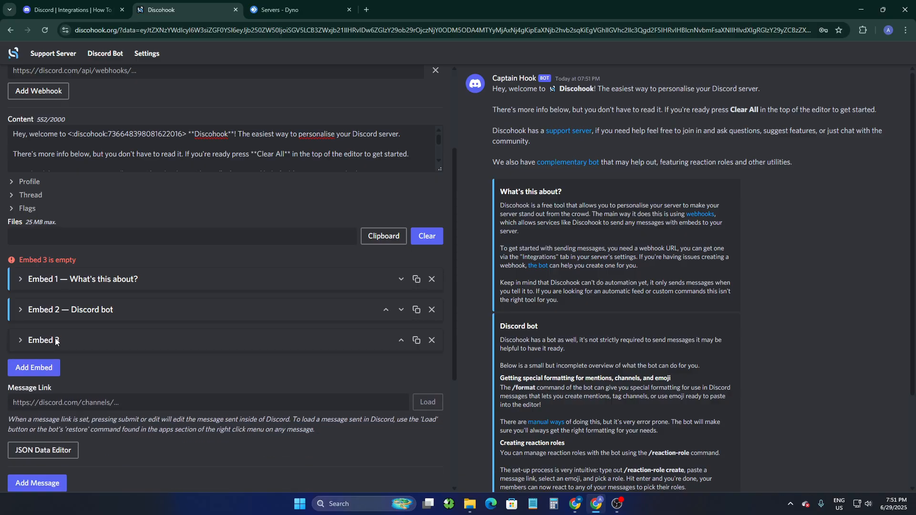
left_click(55, 338)
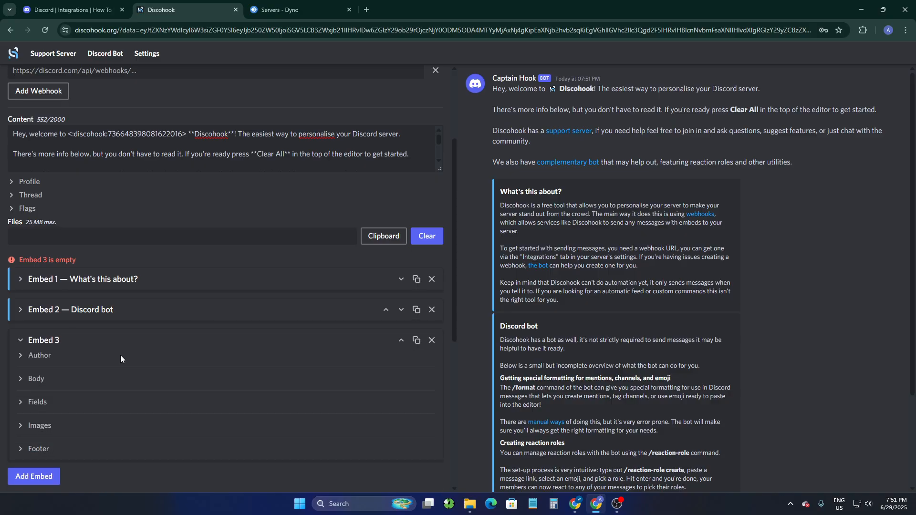
- Set the third embed's body title to "Ping Role", leaving its description empty
left_click(38, 377)
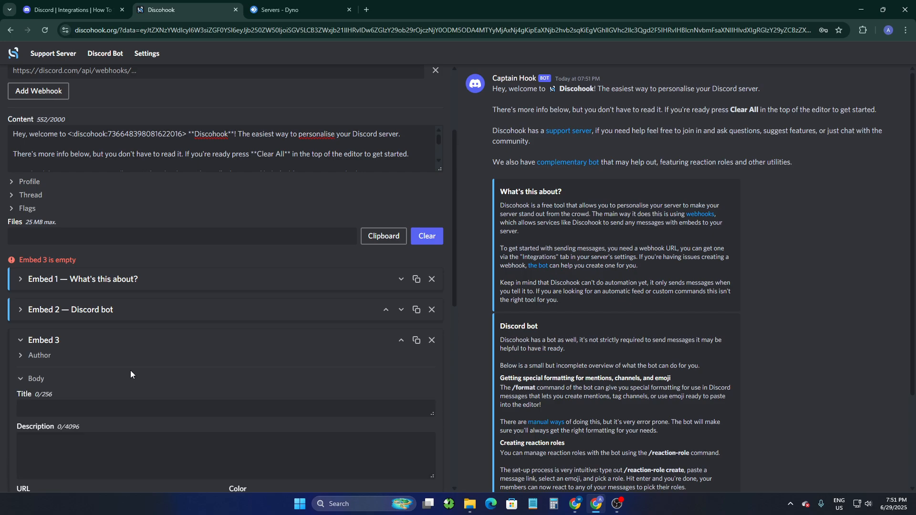
scroll(154, 355, "down", 2)
left_click(76, 314)
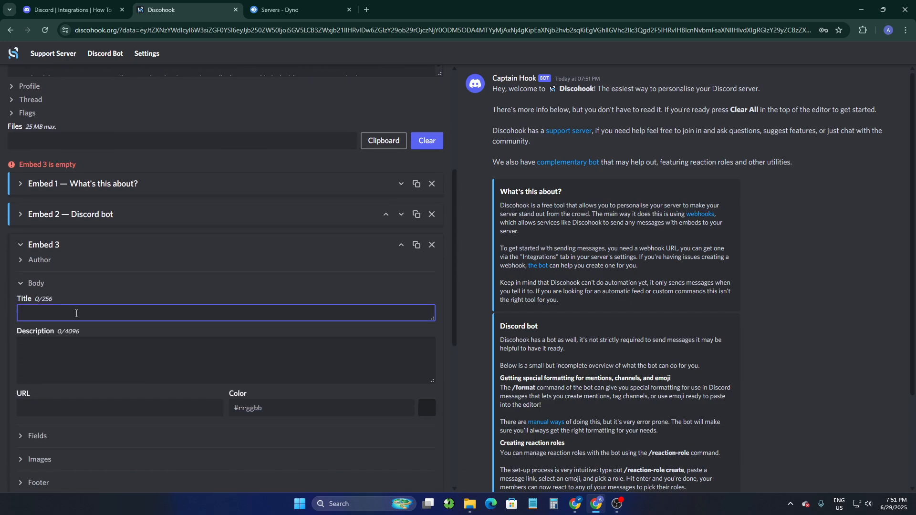
type("Ping ")
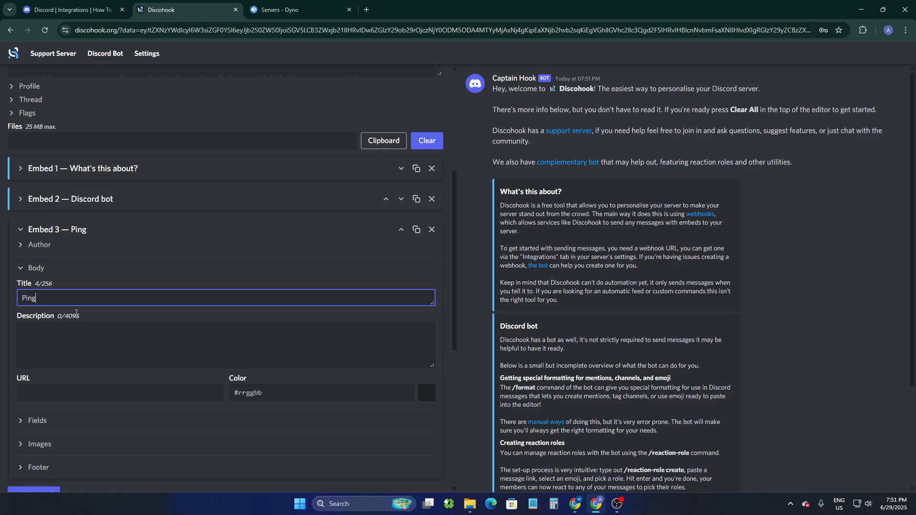
type("Role")
key("shift+Return")
key("BackSpace")
left_click(72, 324)
scroll(73, 341, "down", 1)
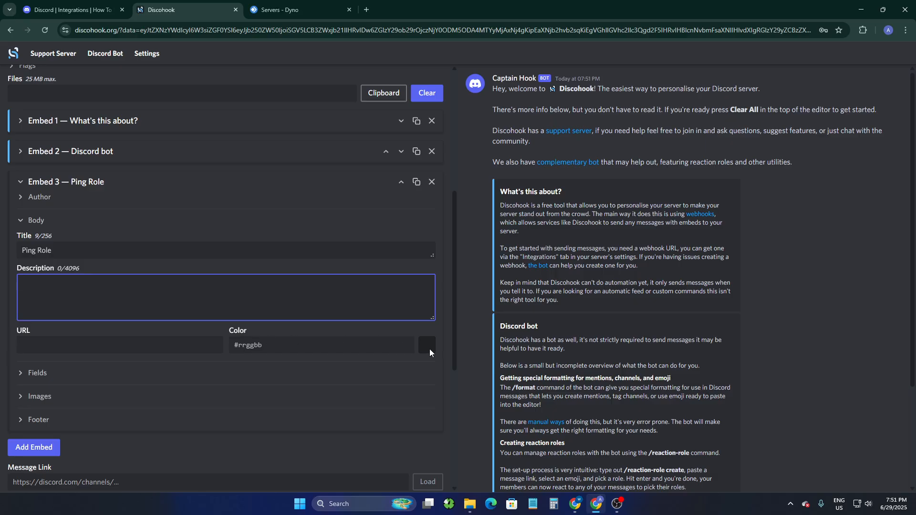
- Set the Ping Role embed's color to the cyan blue #00ccff
left_click(429, 350)
left_click_drag(340, 375, 341, 365)
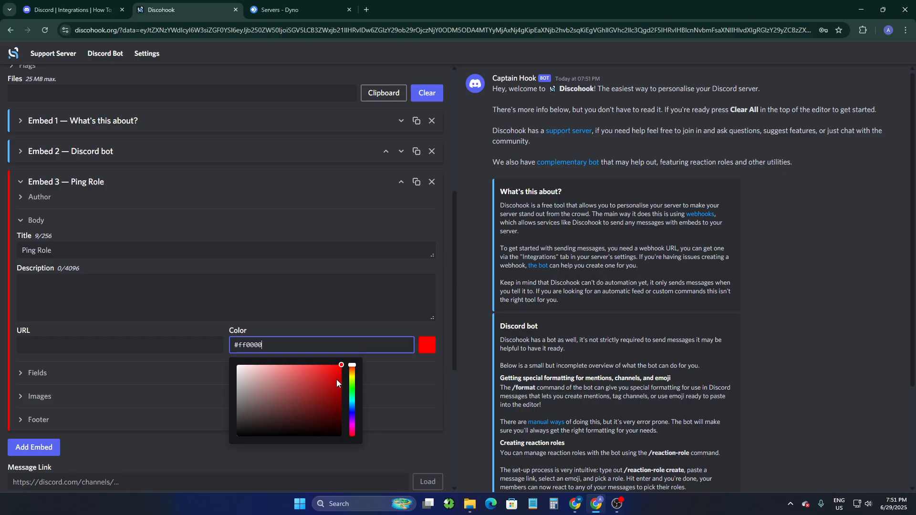
left_click_drag(351, 367, 357, 406)
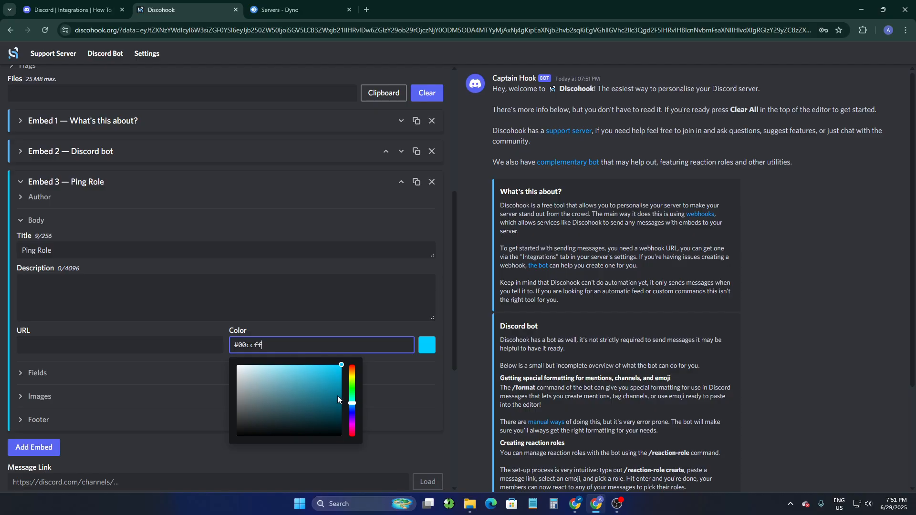
left_click(471, 299)
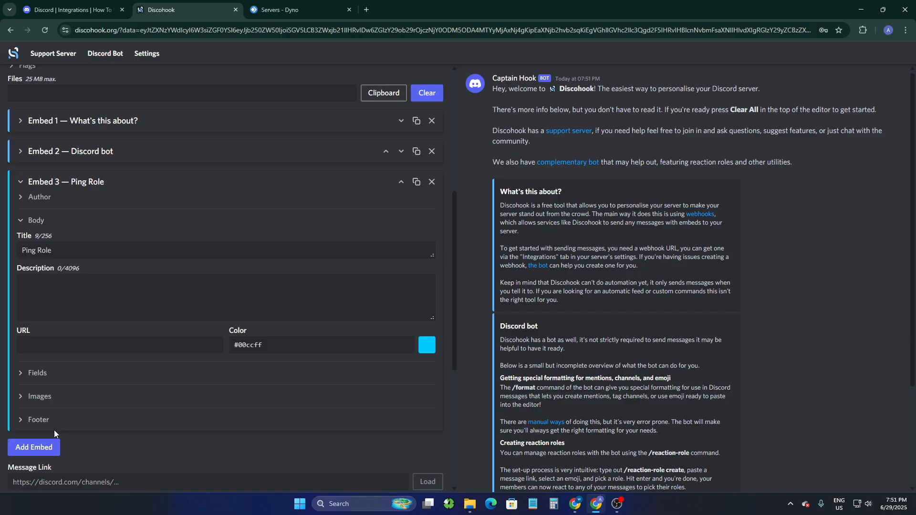
left_click(34, 446)
scroll(90, 374, "down", 2)
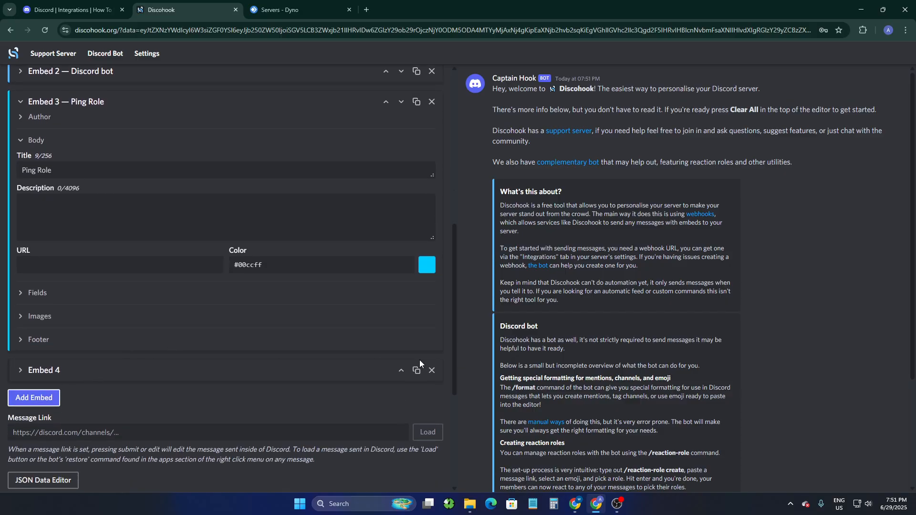
left_click(432, 370)
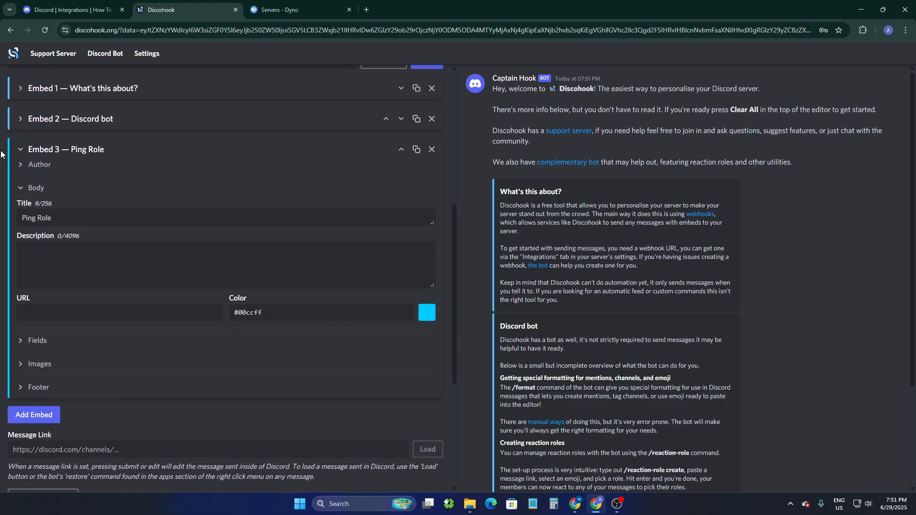
- Collapse the Ping Role embed, declining to save the password, and add a second empty message below it
left_click(82, 153)
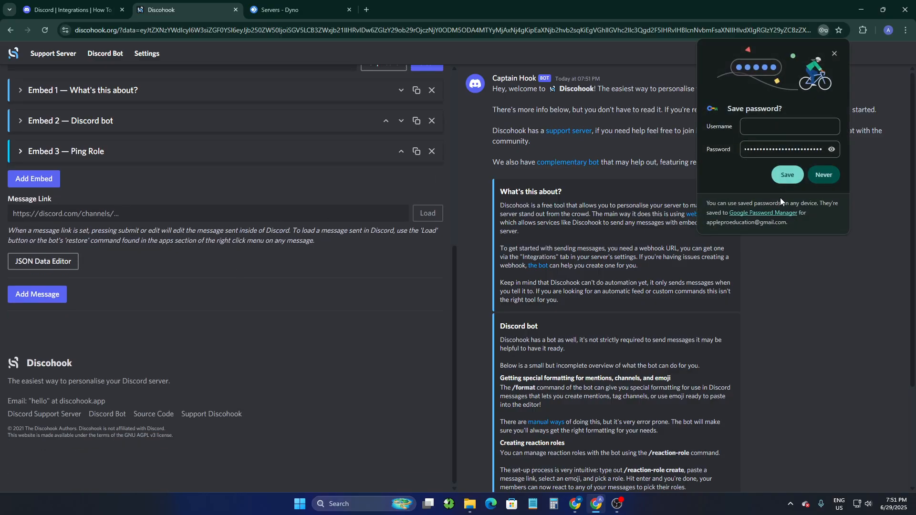
left_click(818, 177)
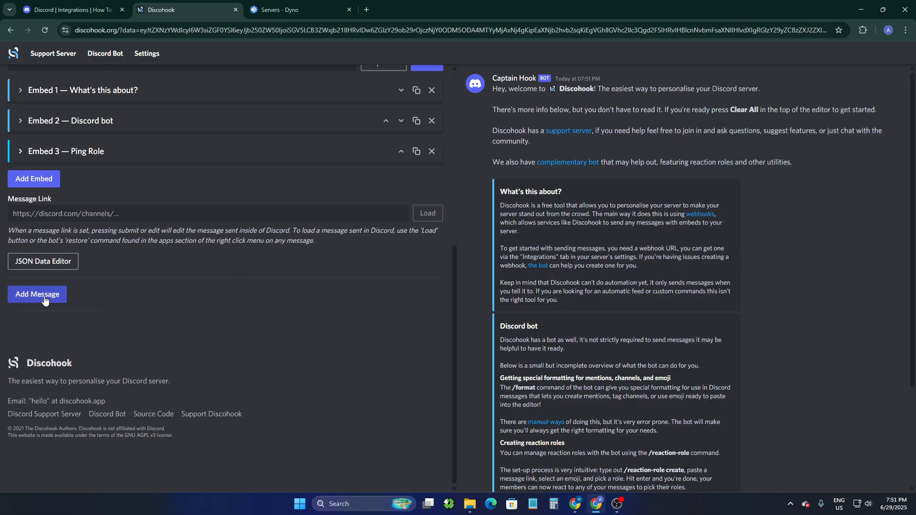
left_click(44, 300)
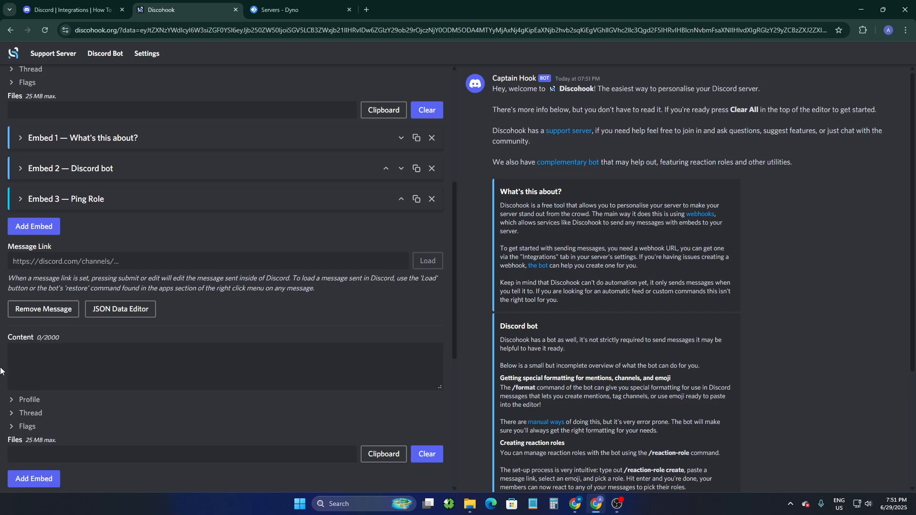
scroll(64, 388, "down", 2)
- Try to send the messages through the pasted webhook
scroll(107, 381, "up", 8)
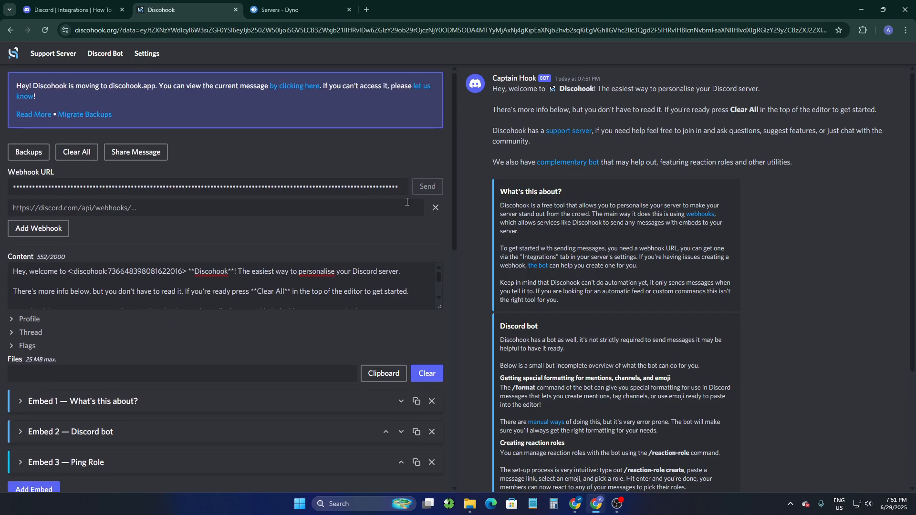
left_click(371, 186)
left_click(433, 188)
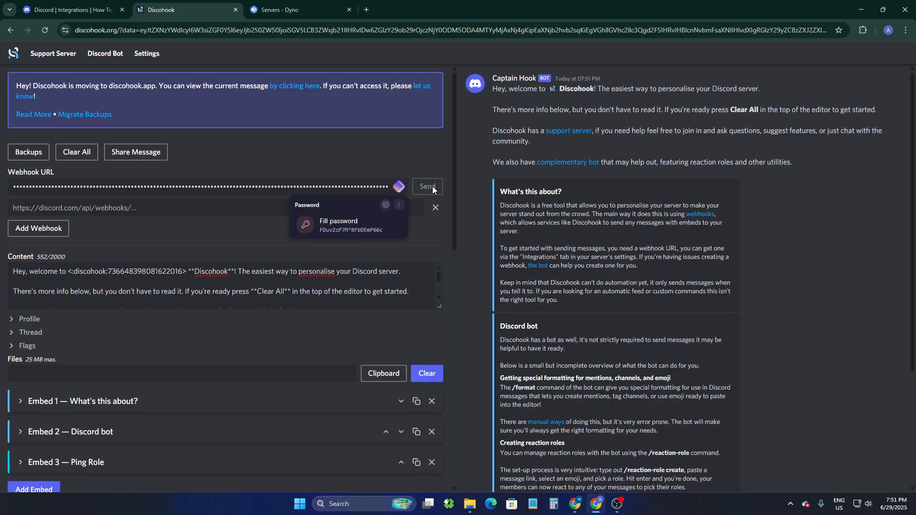
left_click(466, 263)
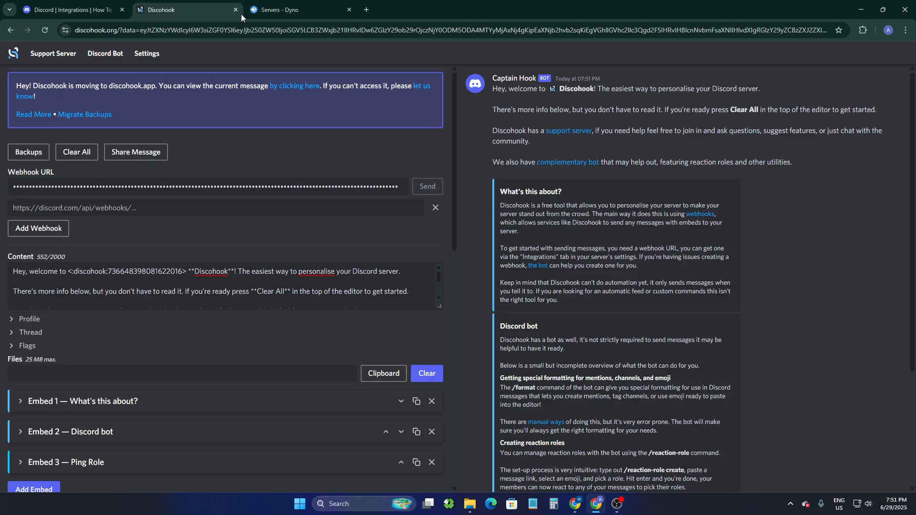
- Switch to Discord, close the general channel's settings, and return to Discohook
left_click(76, 6)
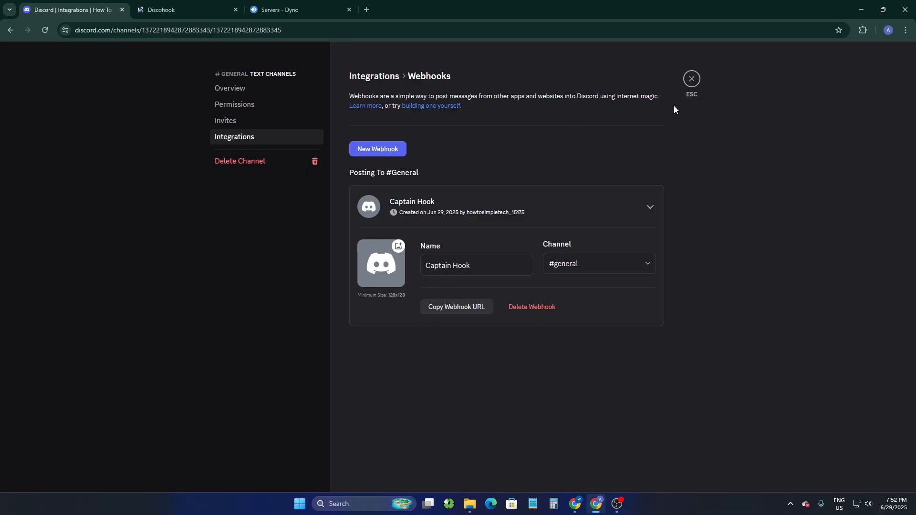
left_click(691, 78)
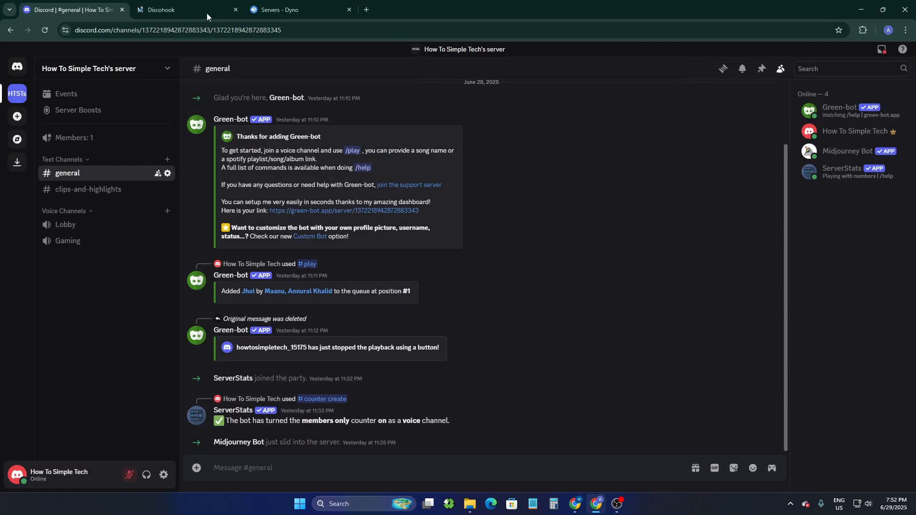
left_click(169, 6)
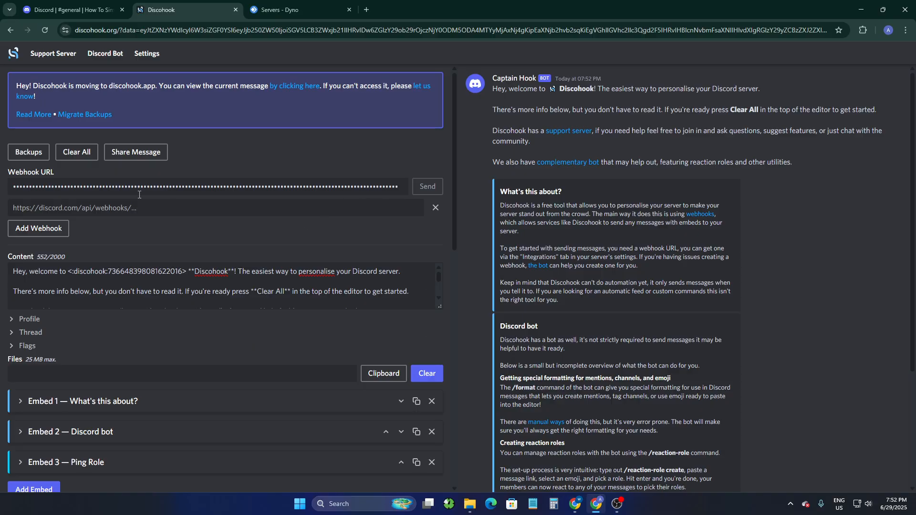
- Remove the empty second webhook URL field, decline saving the login, and send the messages through the remaining webhook
left_click(180, 209)
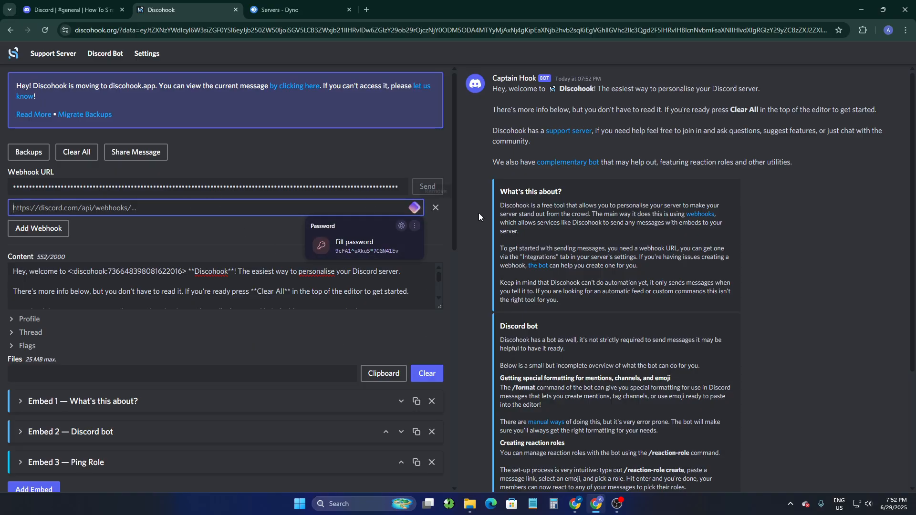
left_click(435, 207)
left_click(425, 193)
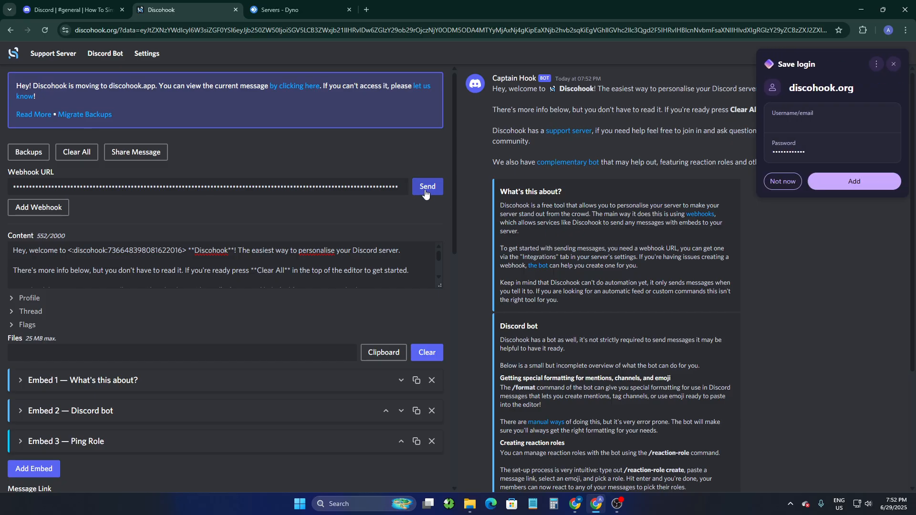
left_click(893, 65)
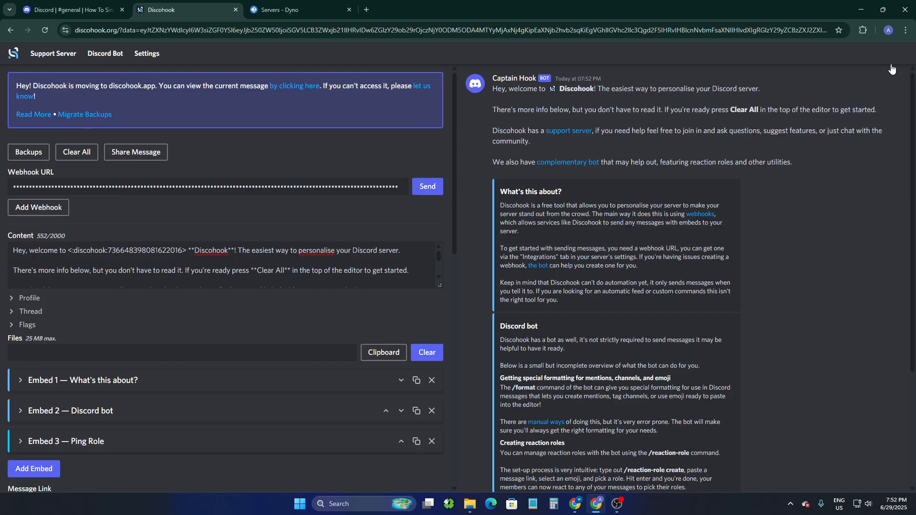
left_click(427, 188)
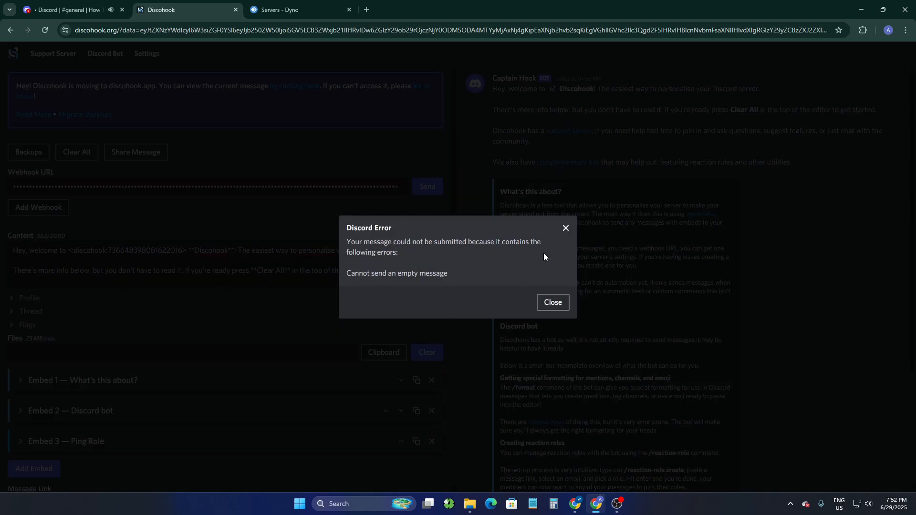
left_click(558, 308)
- Review the sent Captain Hook message and its embeds in Discord's general channel, checking them against the embeds in Discohook
key("ctrl+shift+Tab")
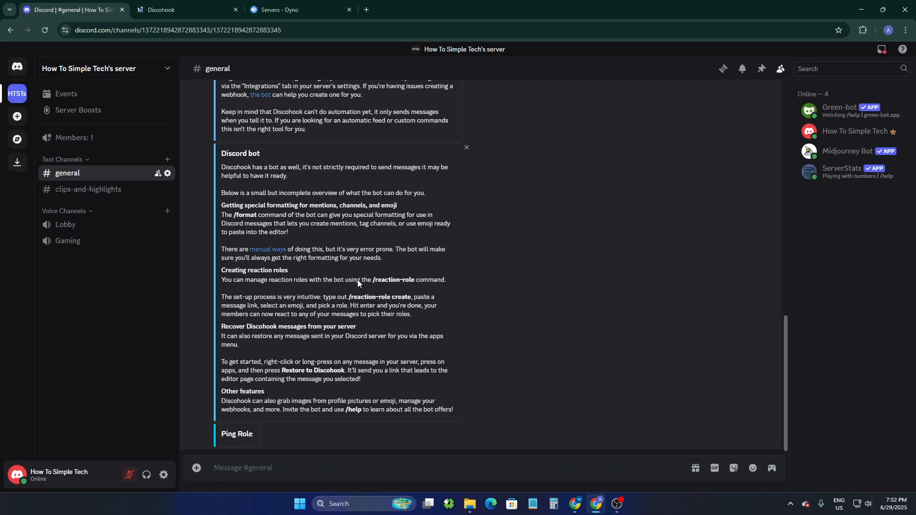
scroll(358, 284, "up", 5)
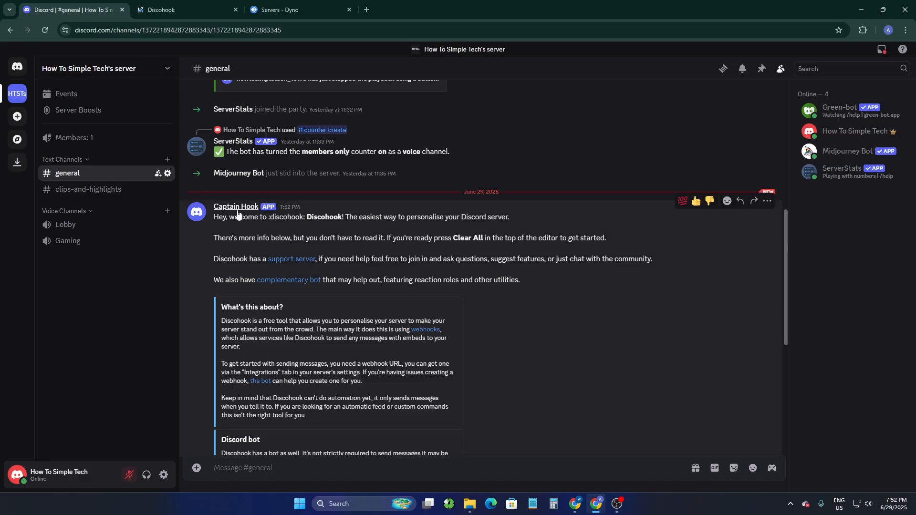
scroll(306, 245, "down", 5)
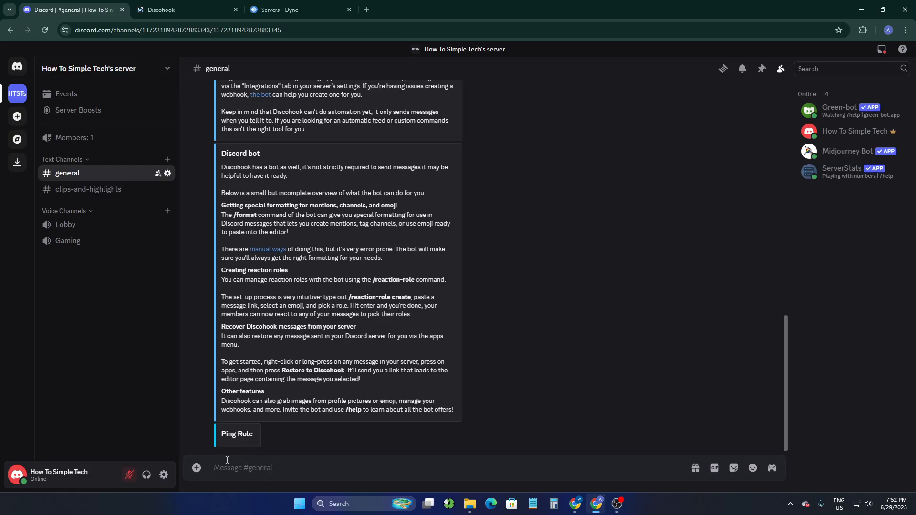
left_click(167, 5)
scroll(179, 250, "down", 3)
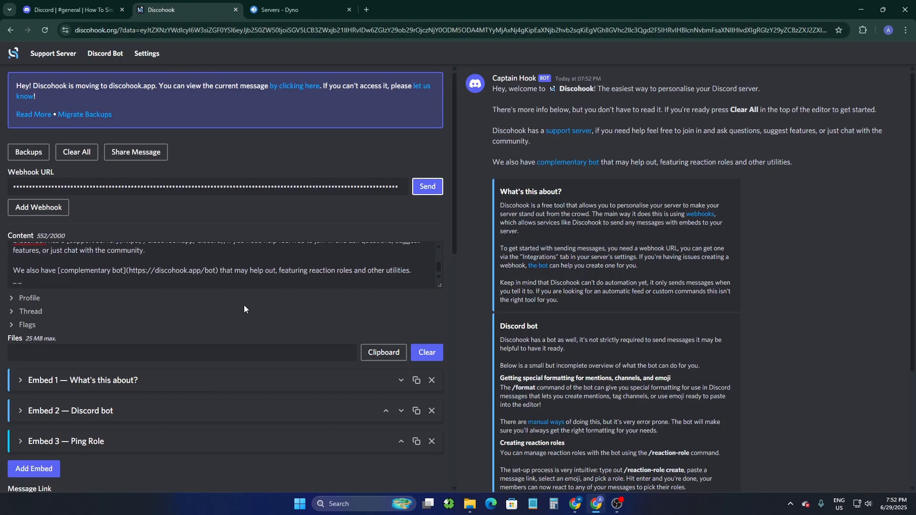
scroll(305, 344, "down", 1)
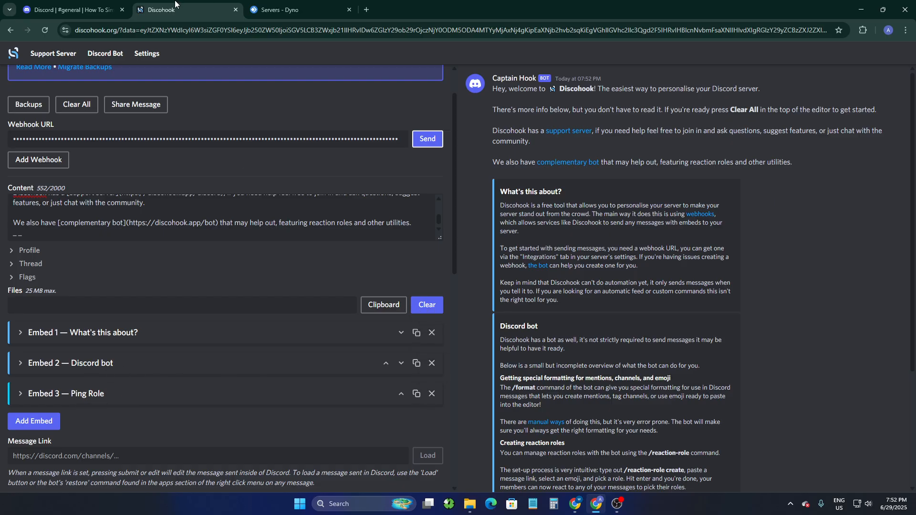
left_click(91, 10)
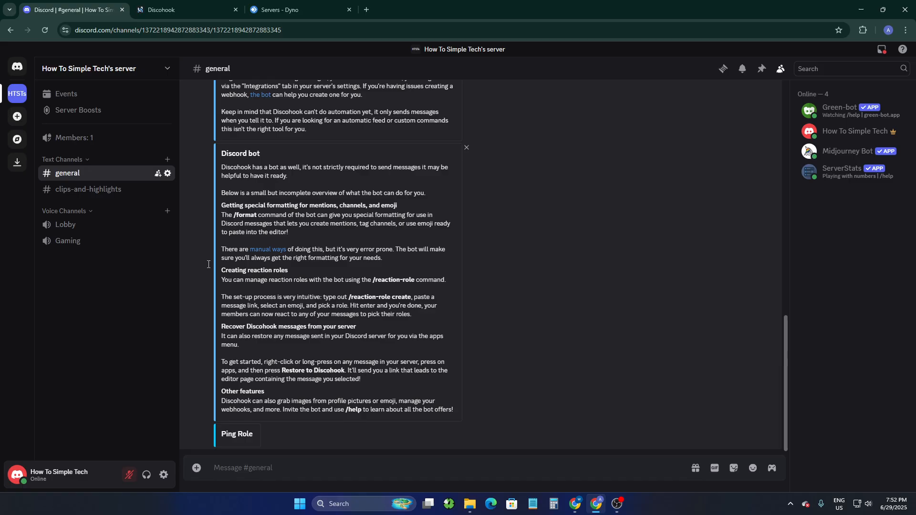
- Switch to the Dyno website and start adding the free version of the bot to a server
left_click(286, 9)
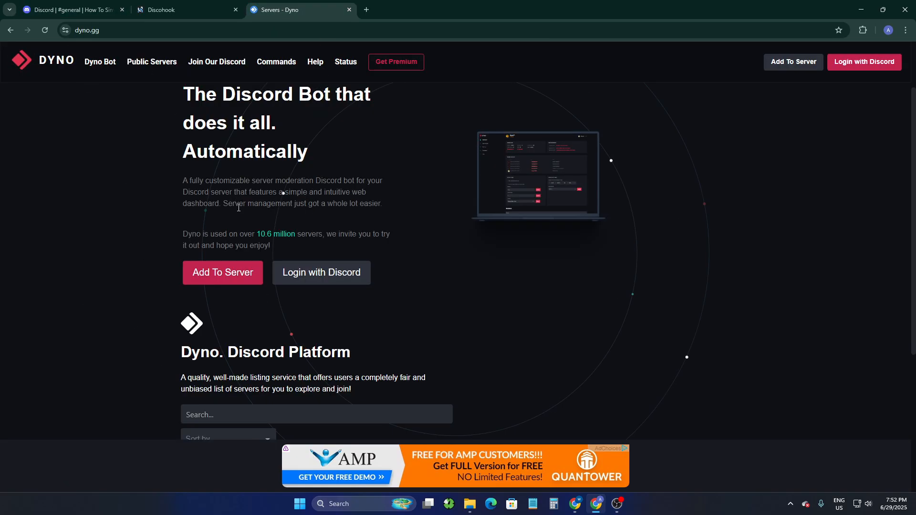
left_click(223, 281)
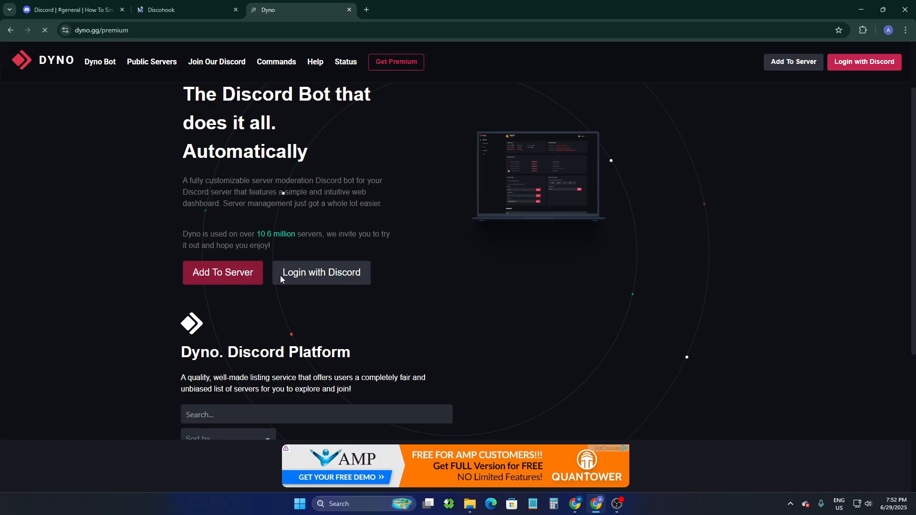
scroll(402, 350, "down", 2)
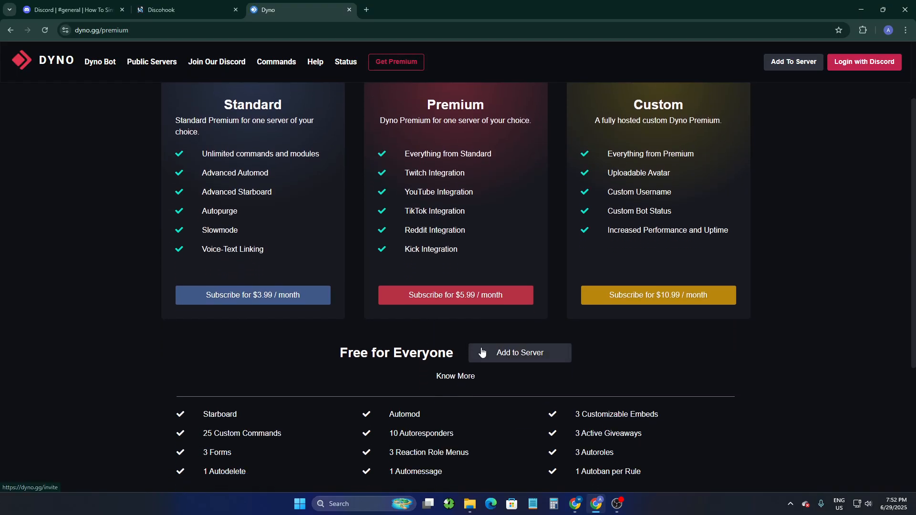
left_click(502, 358)
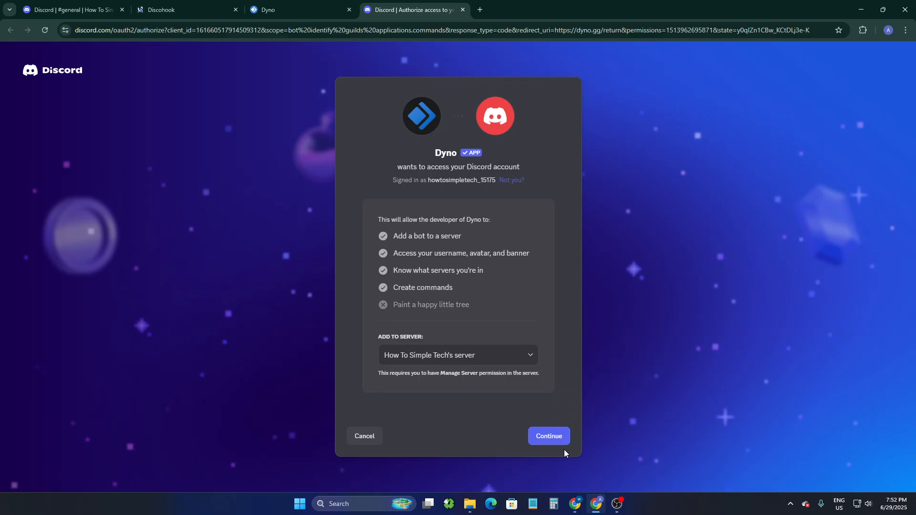
left_click(470, 356)
left_click(444, 380)
left_click(538, 436)
scroll(413, 313, "down", 10)
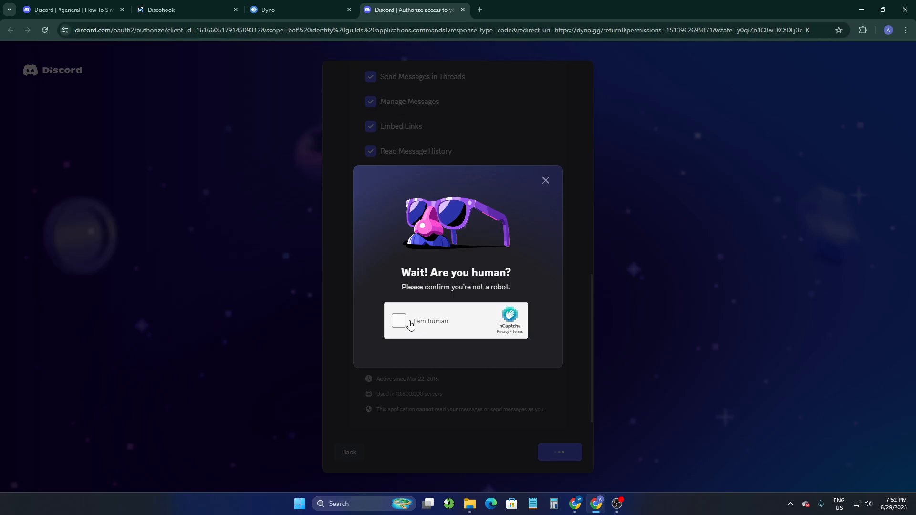
- Complete the human verification by matching the ship to its pattern, and check Discord's general channel for the Dyno bot
left_click(398, 321)
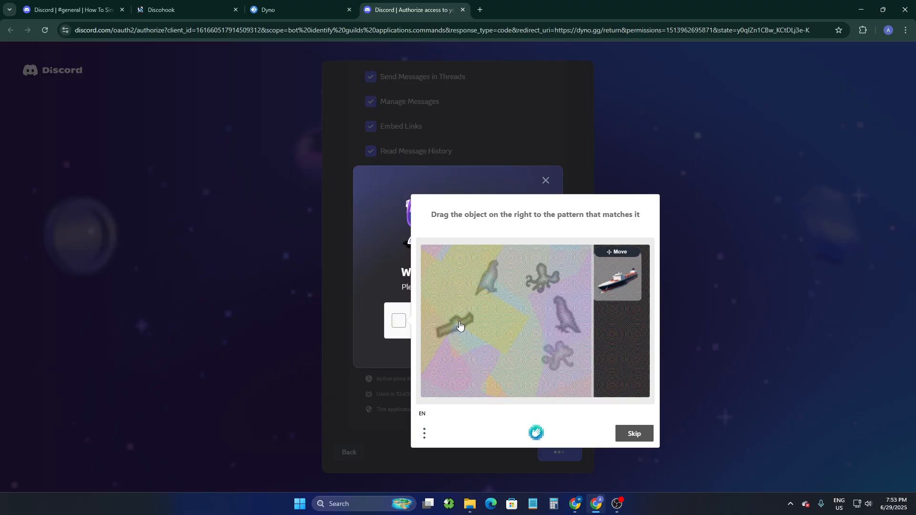
left_click_drag(613, 281, 453, 324)
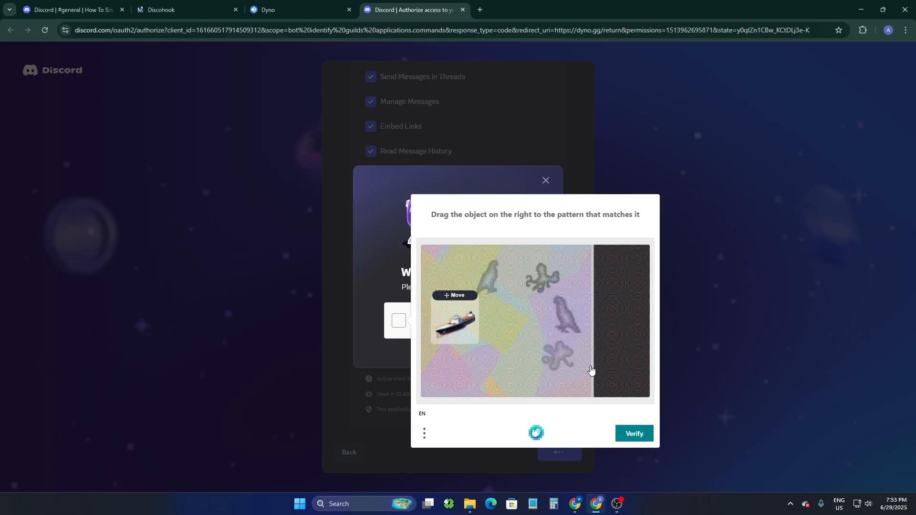
left_click(635, 434)
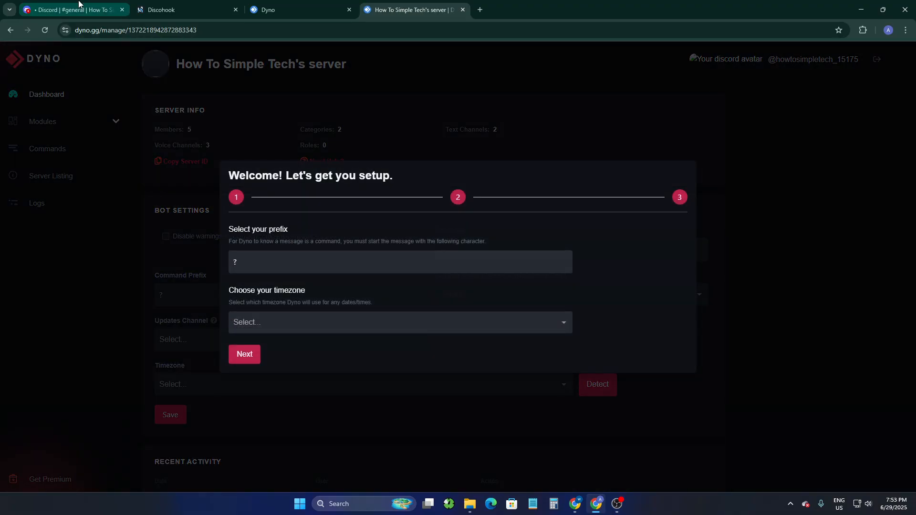
left_click(72, 10)
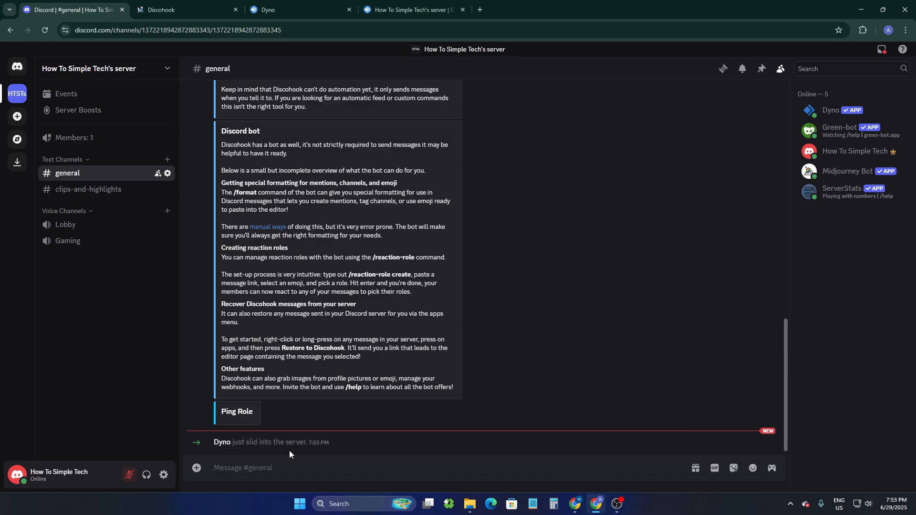
left_click(380, 5)
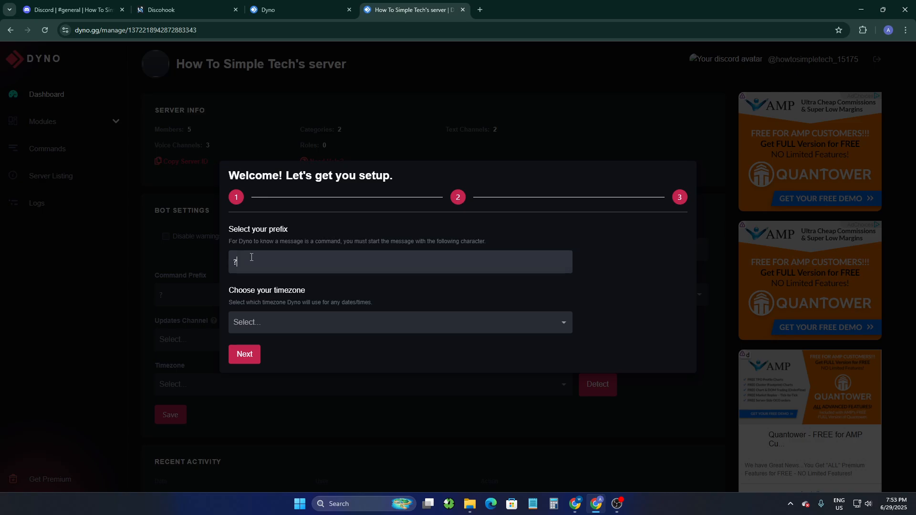
- Set Dyno's timezone to Asia/Dhaka in the setup wizard and continue to the updates channel choice
left_click(257, 319)
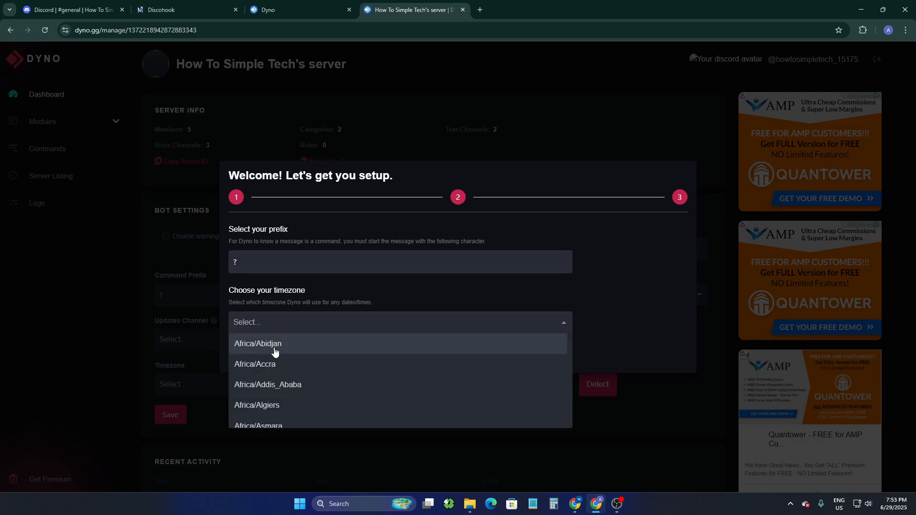
scroll(287, 368, "down", 10)
scroll(286, 367, "down", 15)
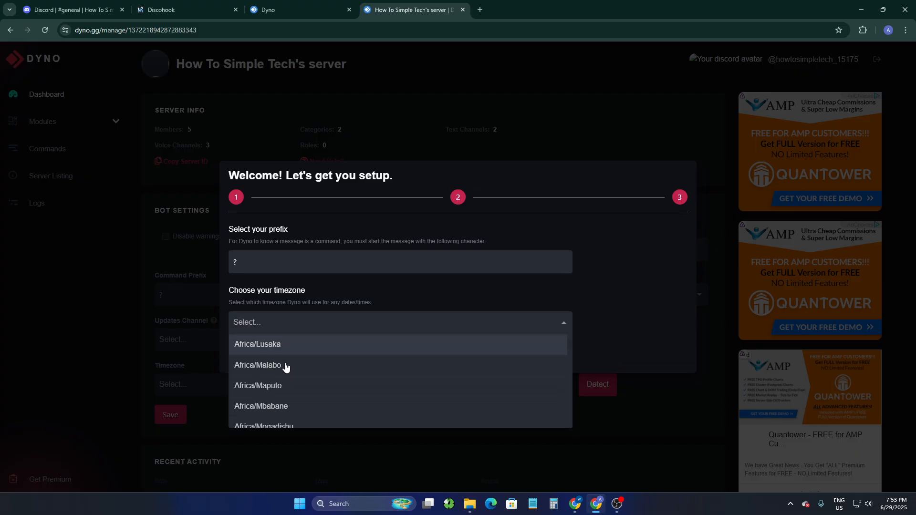
scroll(286, 367, "down", 15)
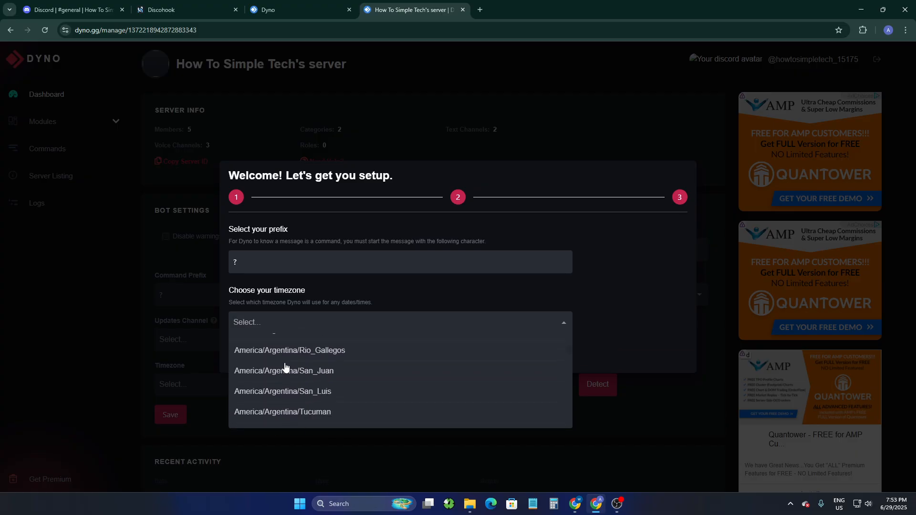
scroll(286, 366, "down", 20)
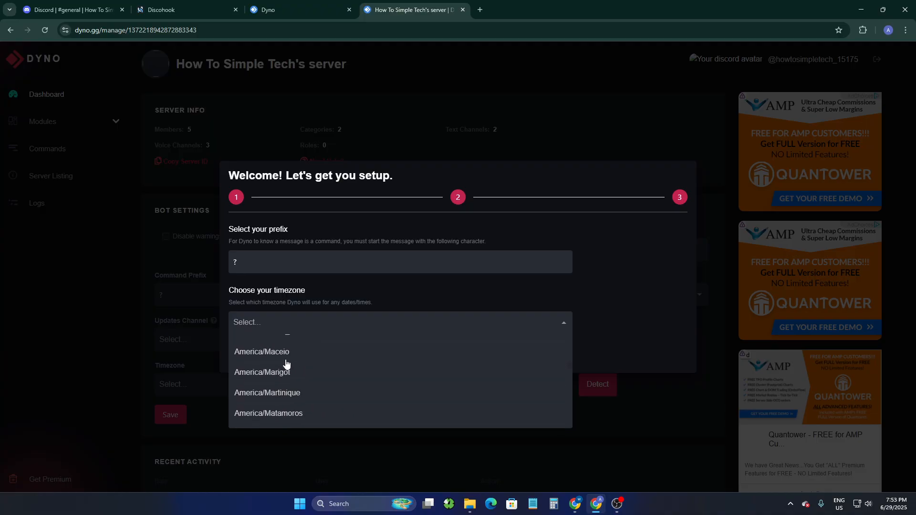
scroll(287, 365, "down", 10)
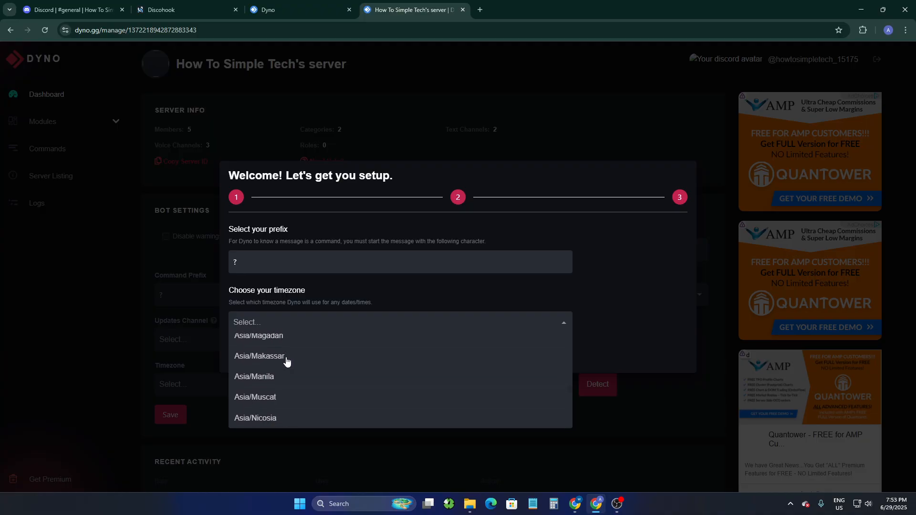
scroll(285, 377, "up", 7)
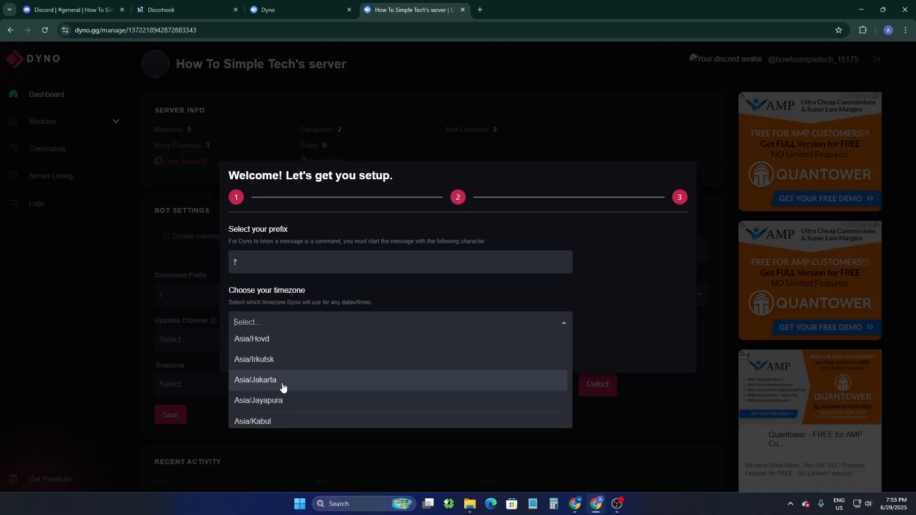
scroll(282, 387, "up", 5)
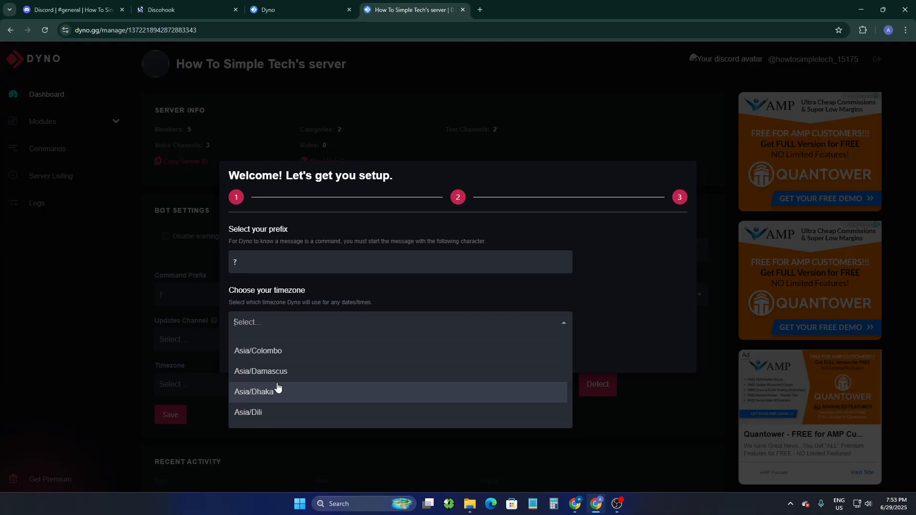
left_click(281, 390)
left_click(245, 355)
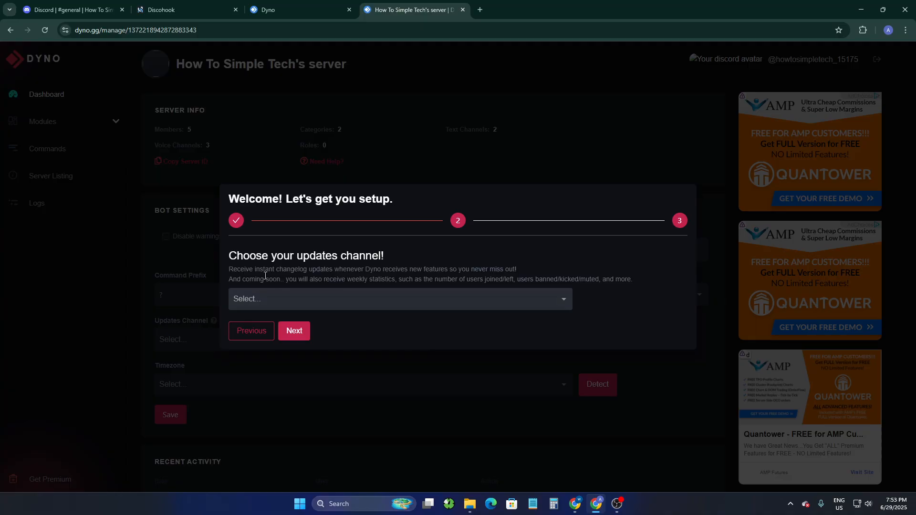
- Choose general as Dyno's updates channel and finish the setup wizard without getting Premium
left_click(458, 300)
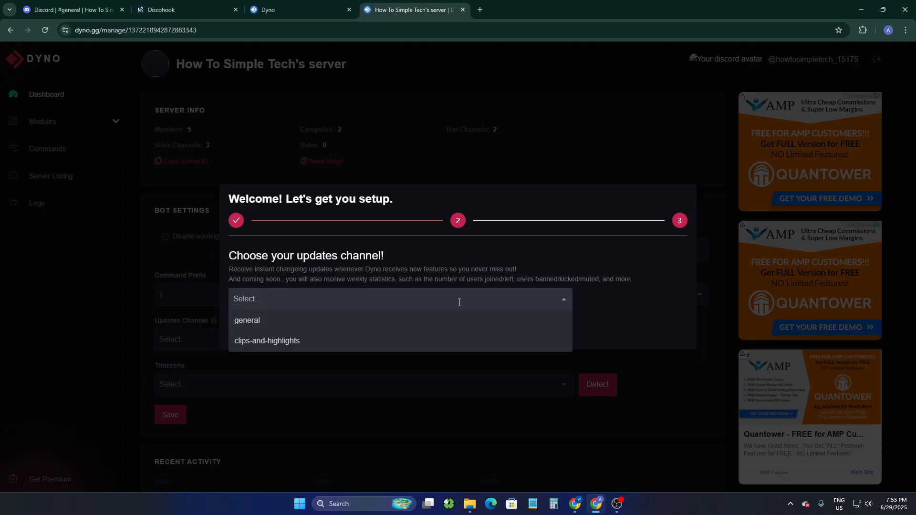
left_click(258, 321)
left_click(306, 330)
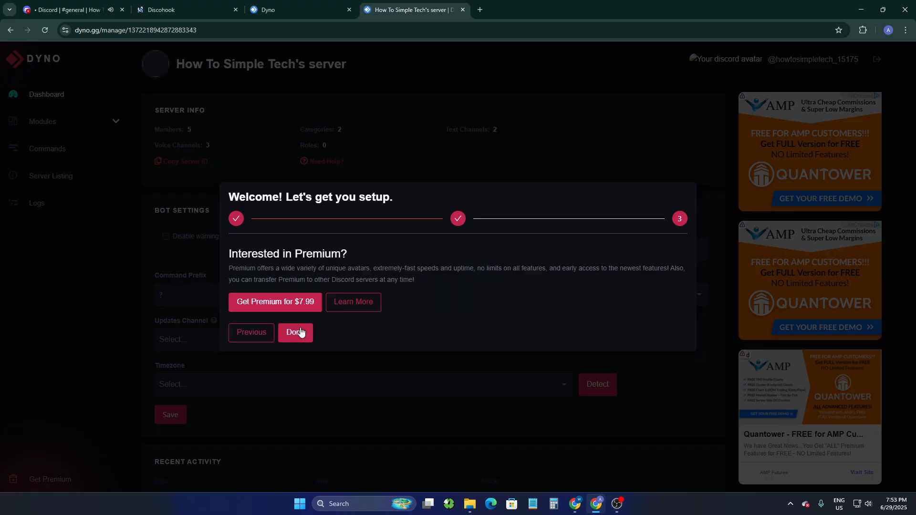
left_click(300, 333)
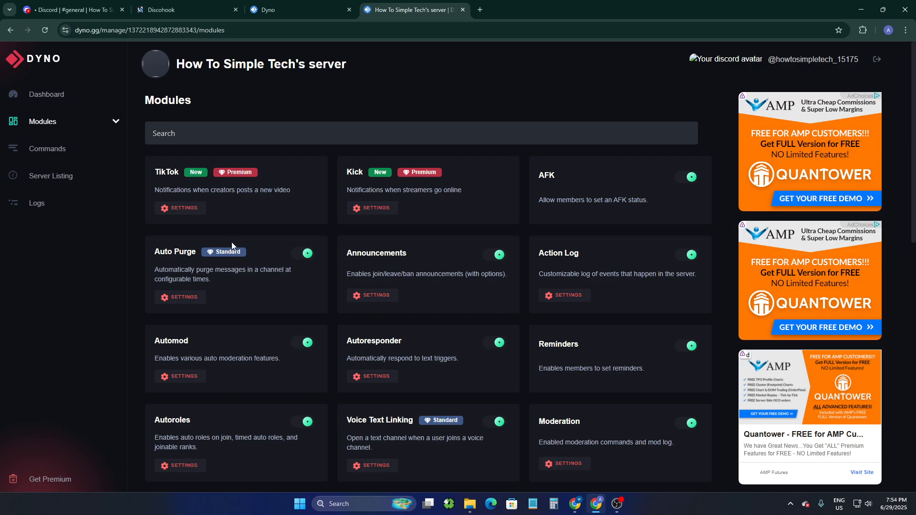
- Open the settings of Dyno's Reaction Roles module and name the new message New Ping
scroll(306, 282, "down", 3)
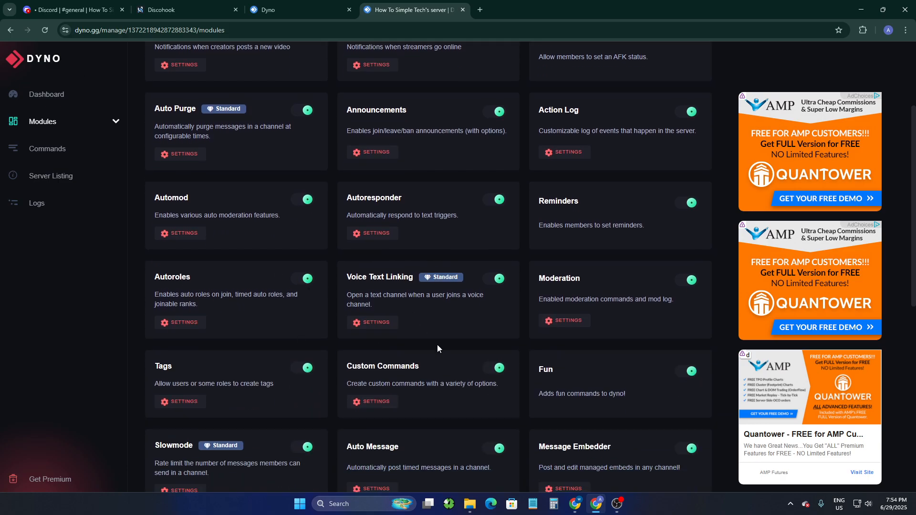
scroll(413, 188, "down", 7)
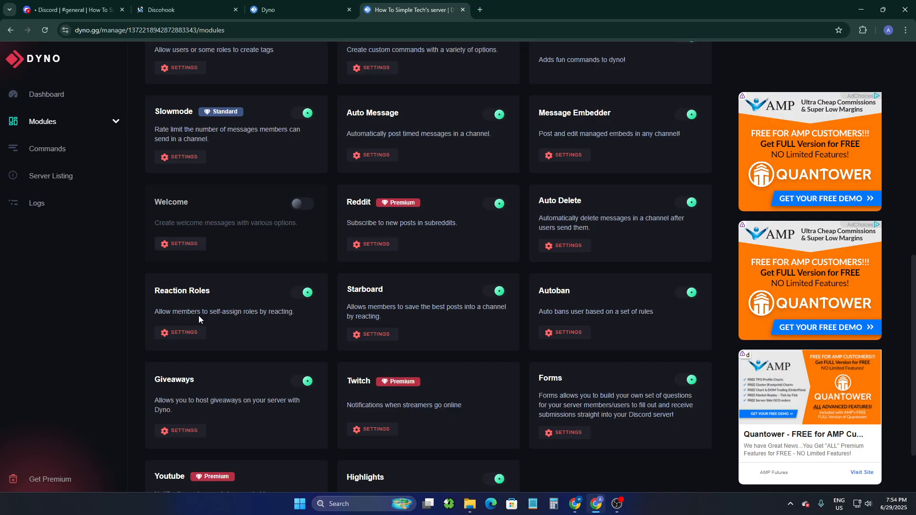
left_click(185, 333)
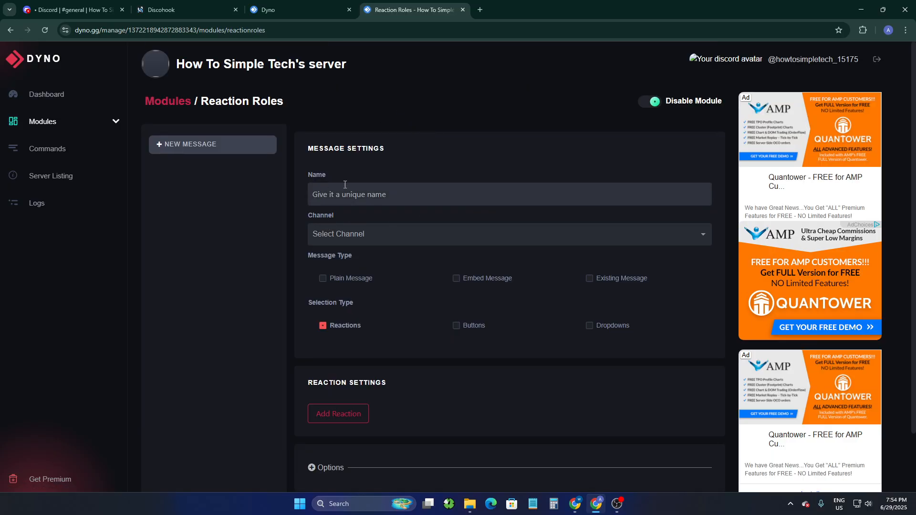
left_click(401, 195)
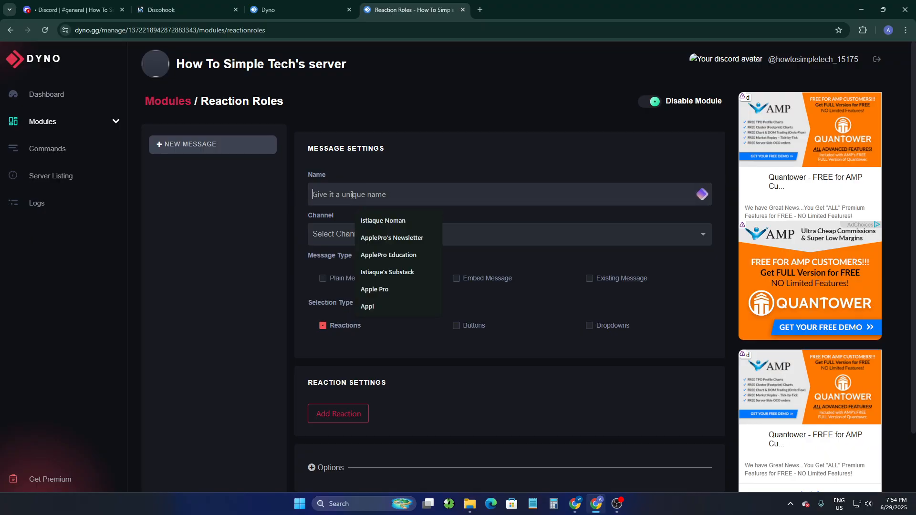
left_click(445, 167)
left_click(382, 200)
type("New Ping")
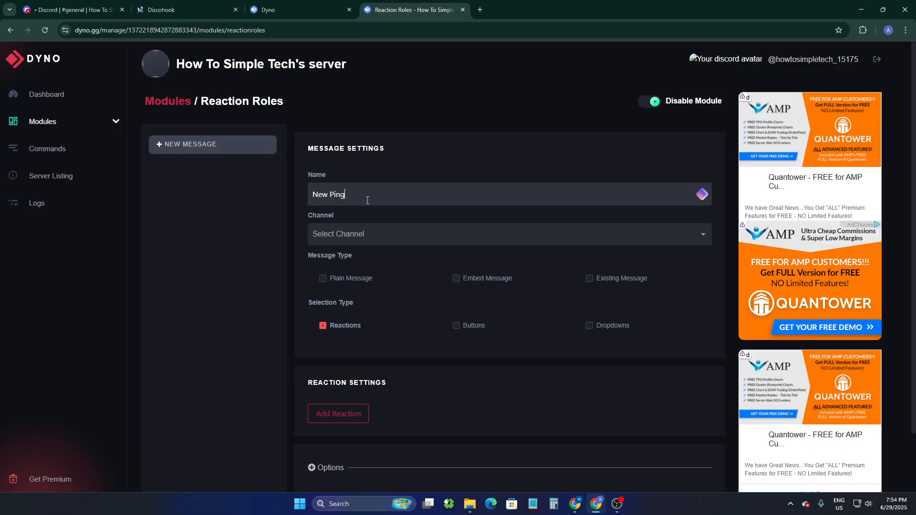
- Set the New Ping message's channel to general and its message type to Existing Message
left_click(394, 225)
left_click(373, 258)
left_click(589, 279)
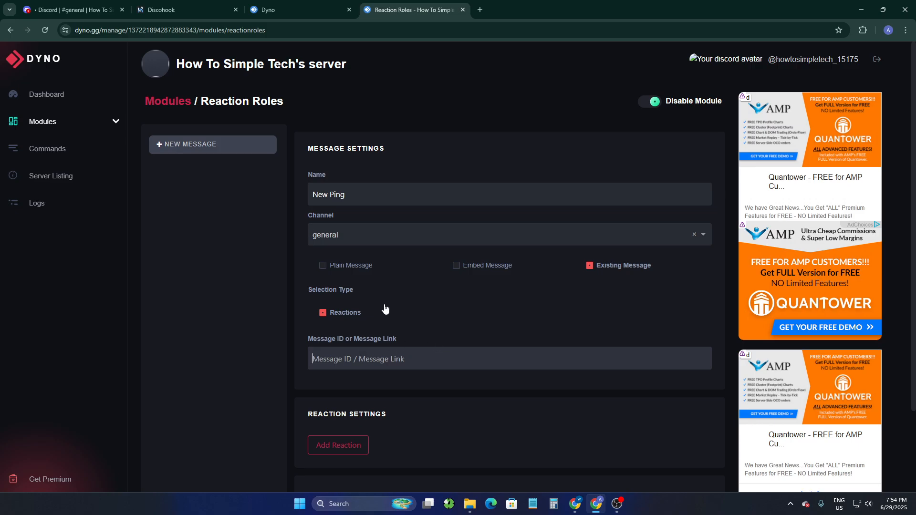
- Switch to Discord and copy the message link of Captain Hook's message containing the Ping Role embed in general
left_click(71, 9)
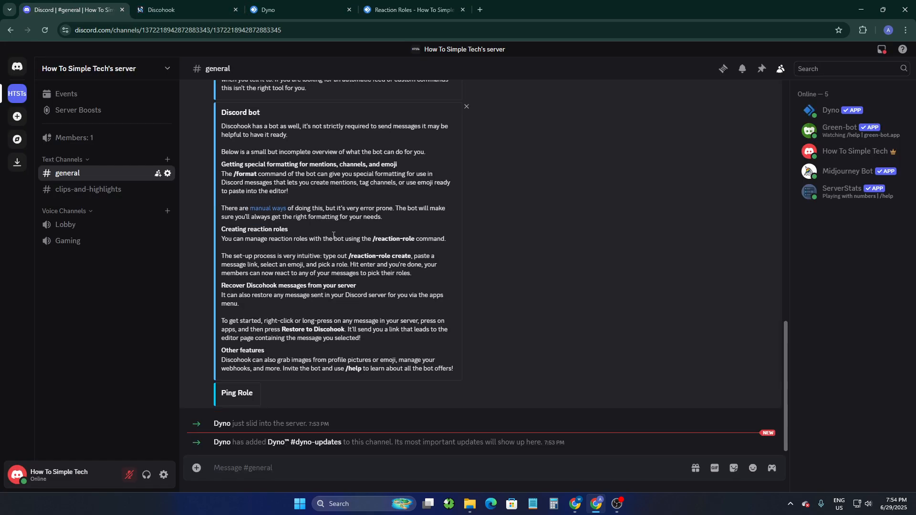
scroll(333, 234, "up", 10)
scroll(436, 311, "down", 3)
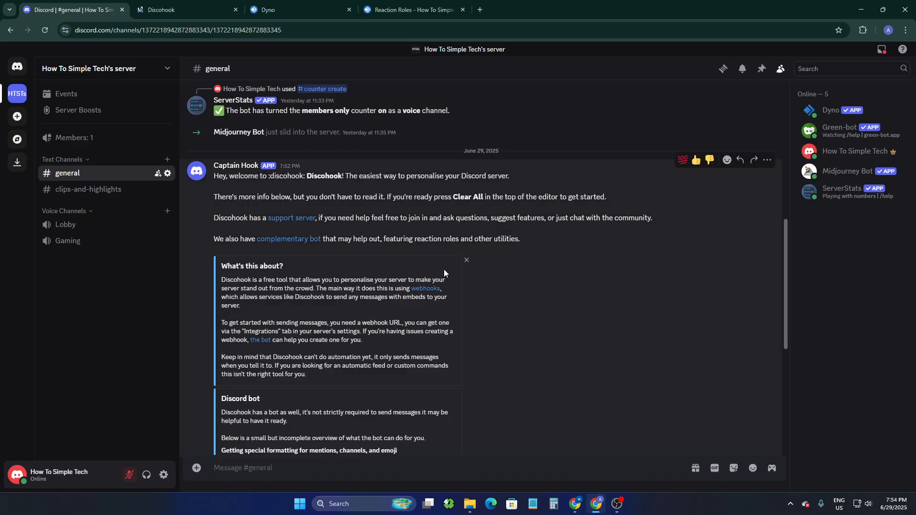
scroll(706, 253, "up", 5)
scroll(587, 286, "down", 10)
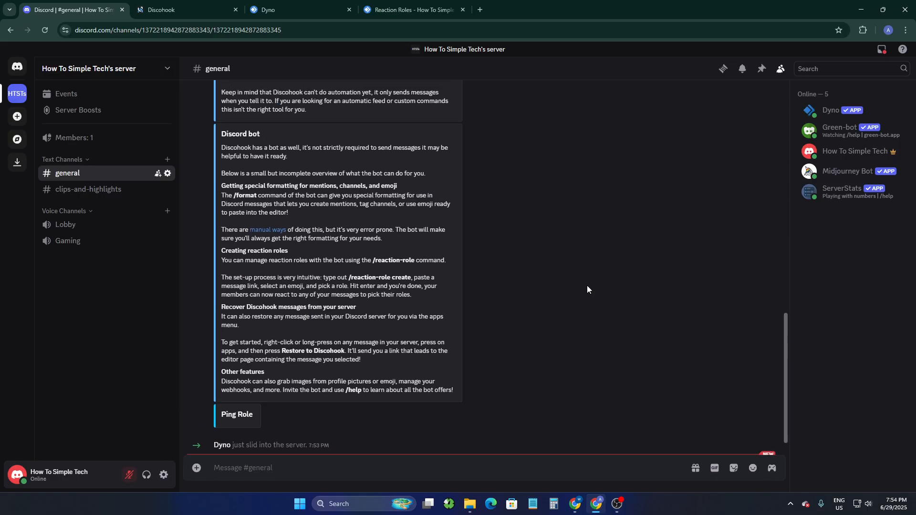
scroll(587, 289, "up", 5)
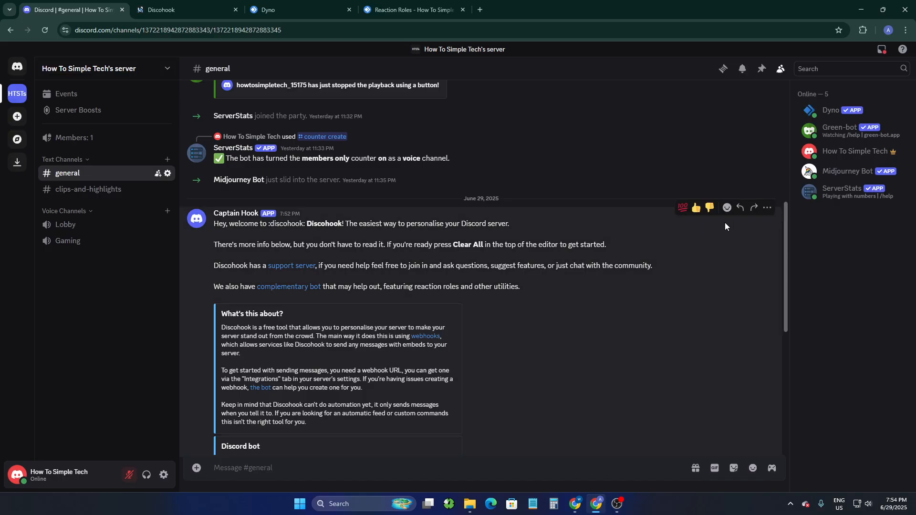
left_click(767, 211)
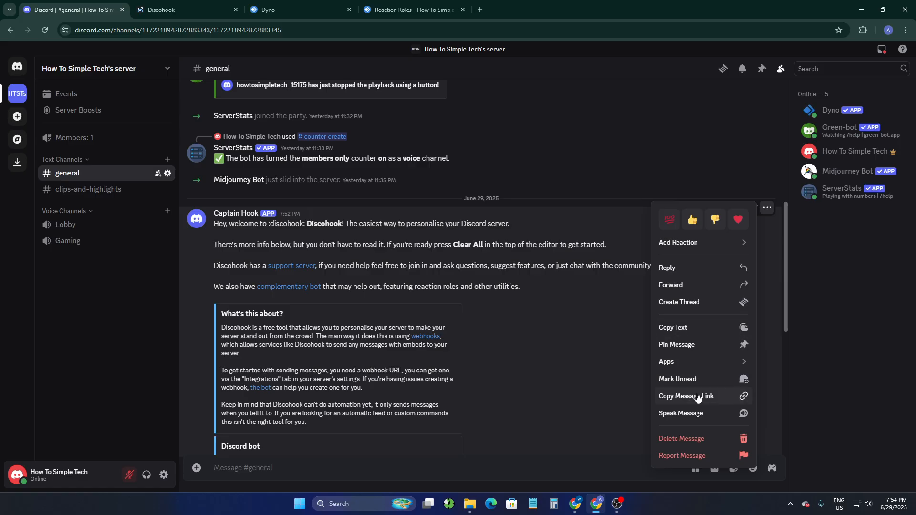
left_click(693, 397)
- Return to Dyno and paste the copied link as the existing message's ID or link
left_click(409, 7)
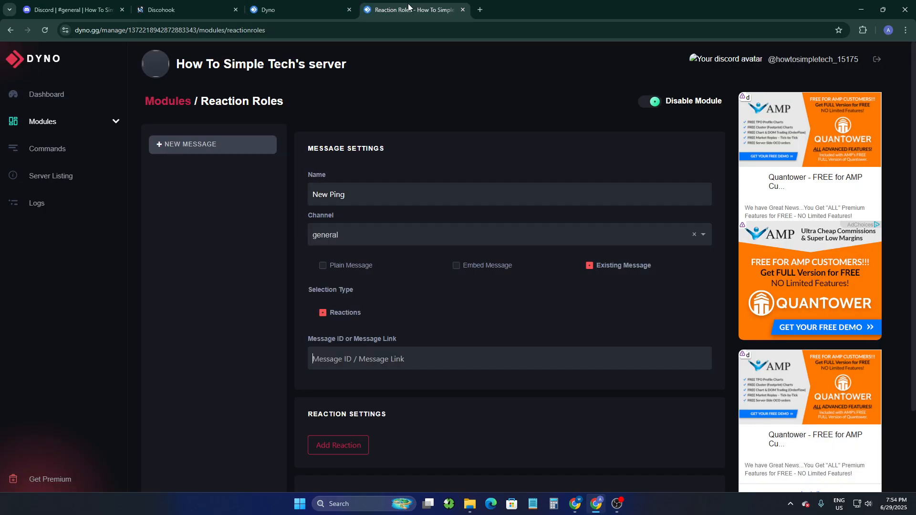
left_click(391, 358)
key("ctrl+v")
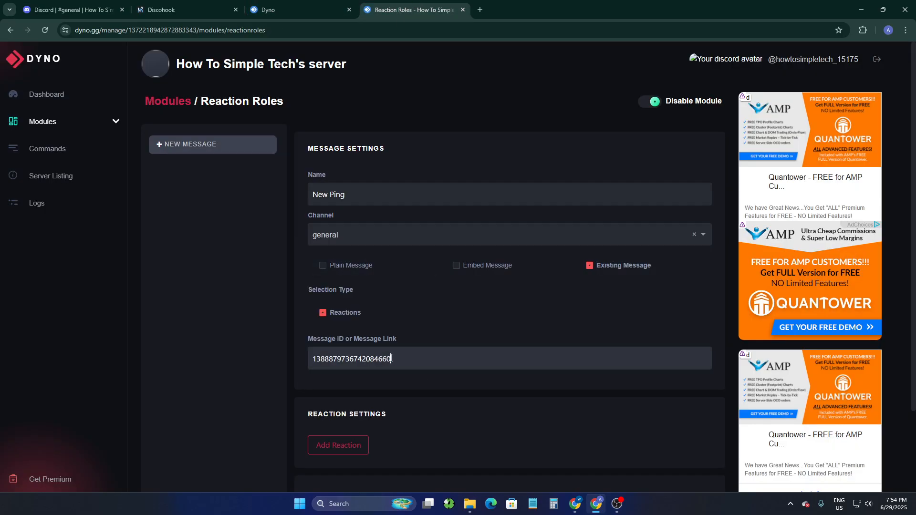
- Add a reaction to the New Ping message and choose the Thumbs Up emoji for it
scroll(385, 410, "down", 2)
left_click(336, 352)
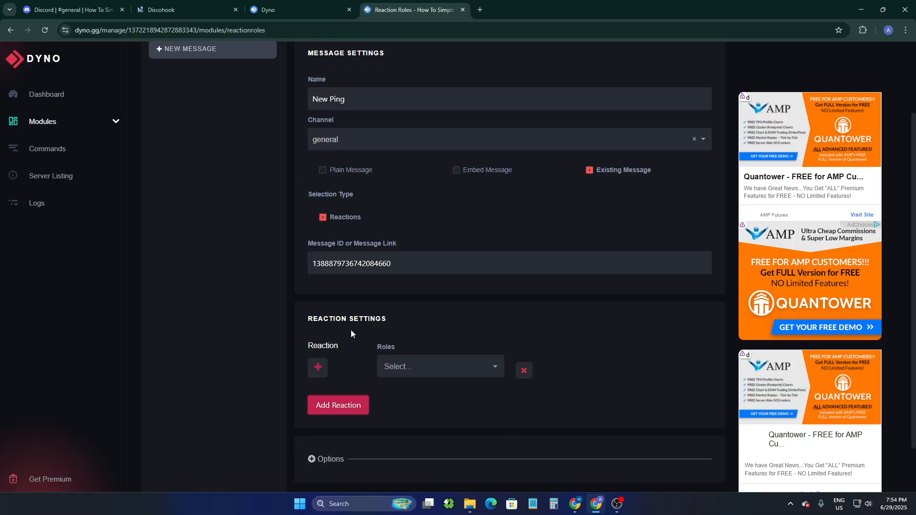
left_click(318, 366)
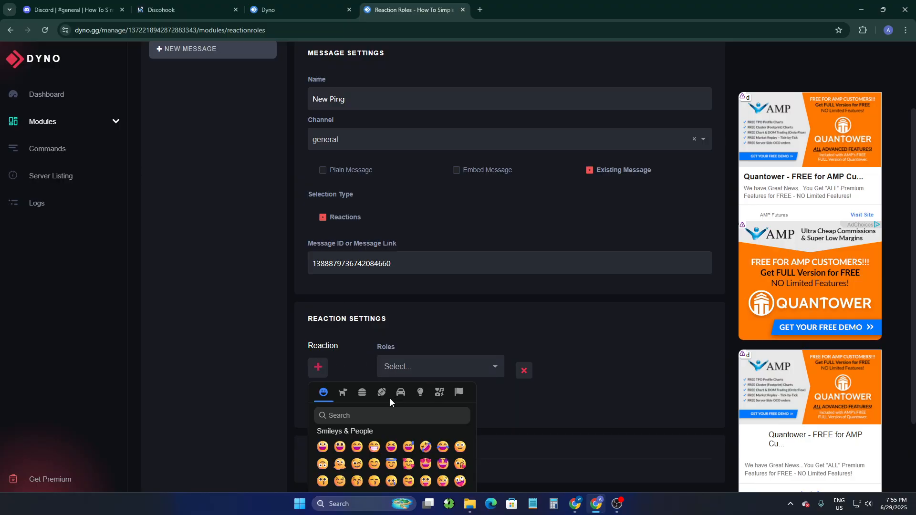
scroll(474, 442, "down", 2)
scroll(404, 397, "down", 3)
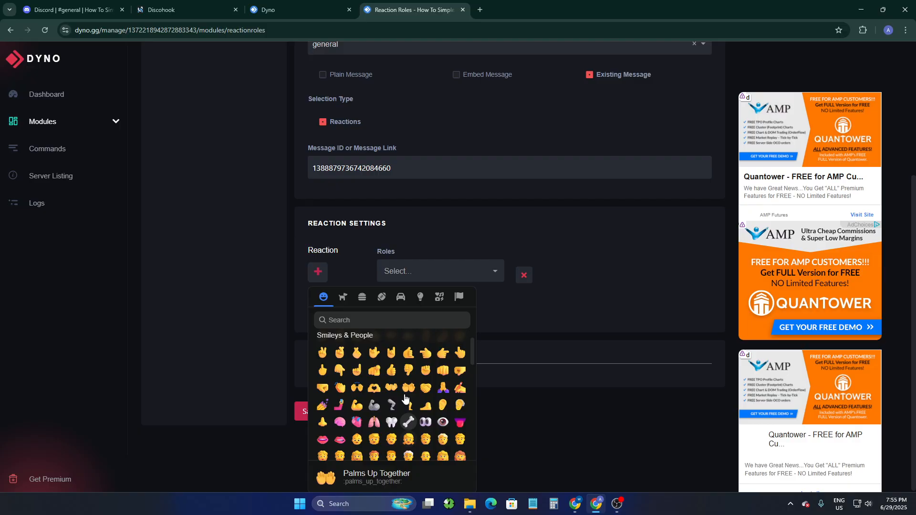
scroll(404, 397, "up", 1)
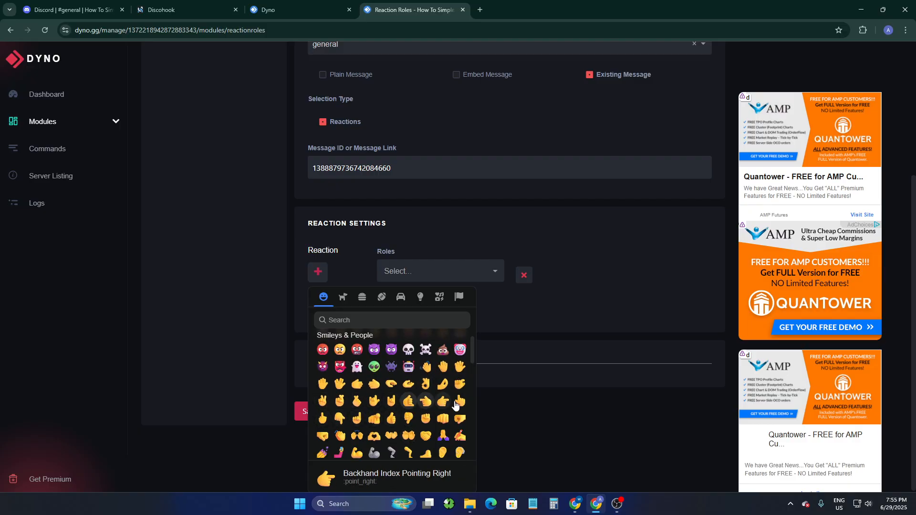
left_click(398, 418)
- Try to assign Ping Role as the role for the thumbs-up reaction
left_click(451, 308)
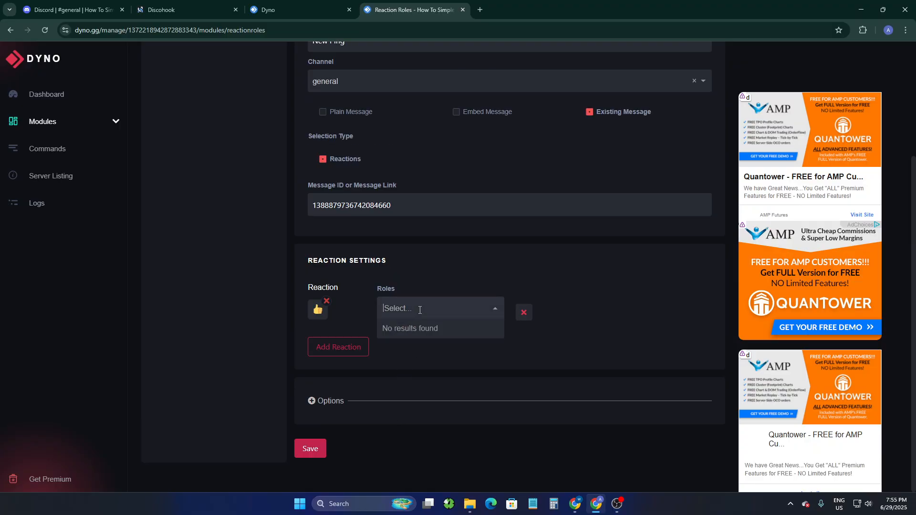
left_click(431, 383)
left_click(406, 307)
type("Ping Role")
left_click(420, 351)
left_click(421, 315)
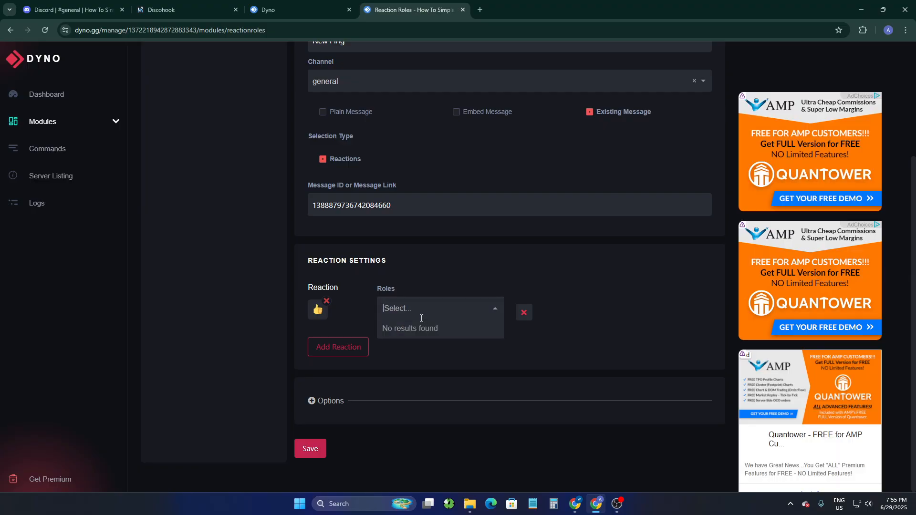
left_click(385, 340)
left_click(422, 310)
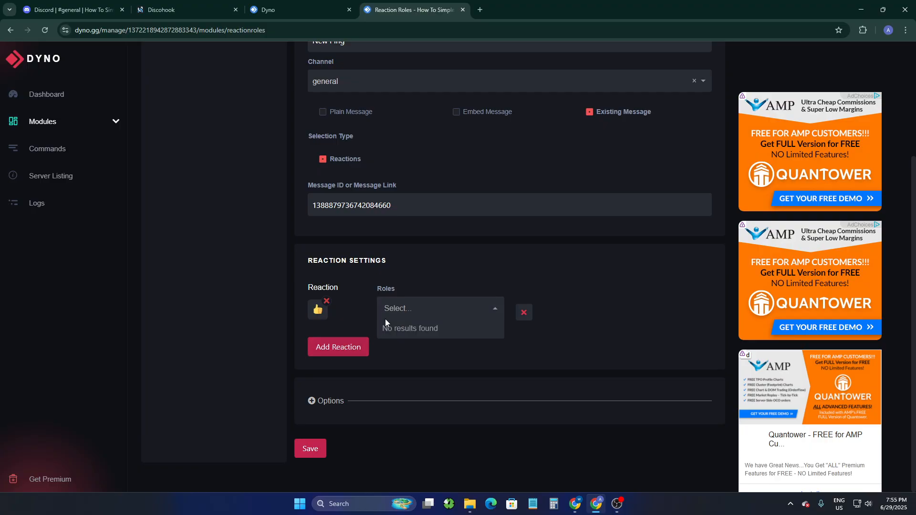
- Try to save the New Ping reaction role message without a role assigned
left_click(316, 452)
left_click(315, 453)
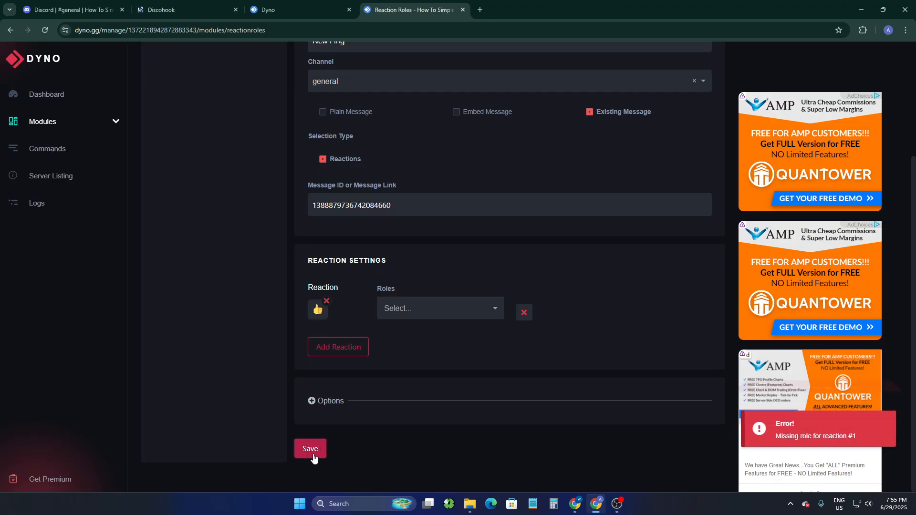
left_click(309, 453)
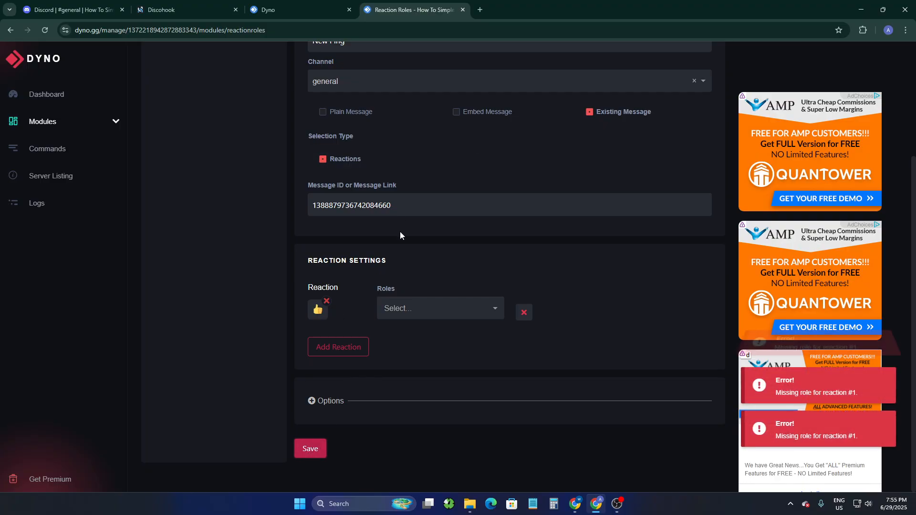
scroll(527, 246, "up", 4)
scroll(410, 295, "down", 3)
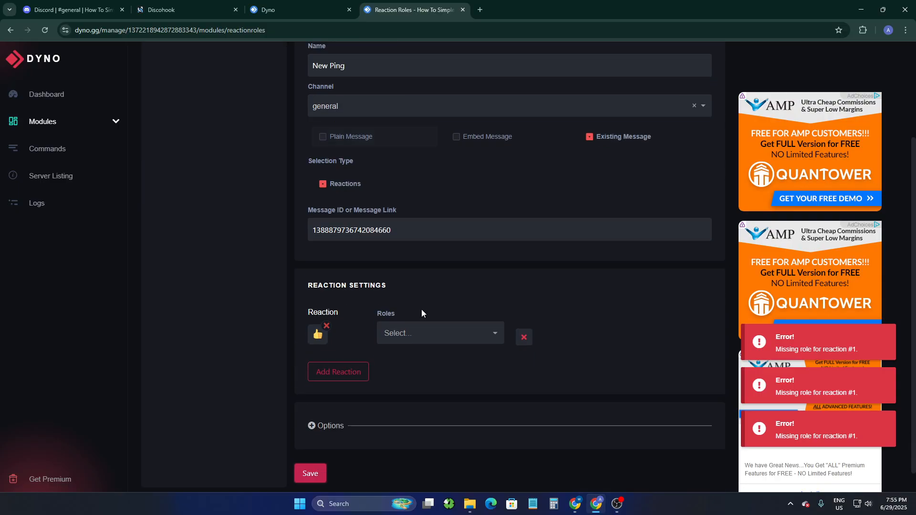
left_click(310, 453)
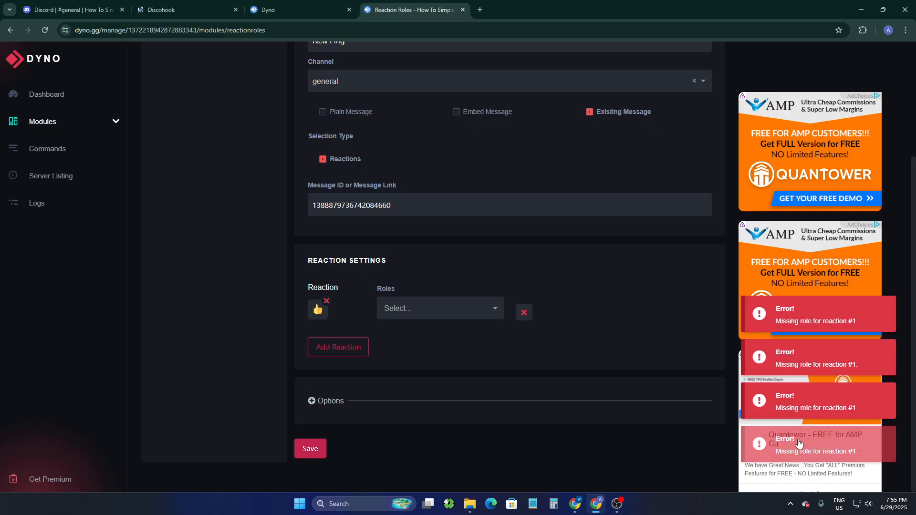
- Replace the thumbs-up reaction with a new empty reaction and check its available roles
left_click(477, 314)
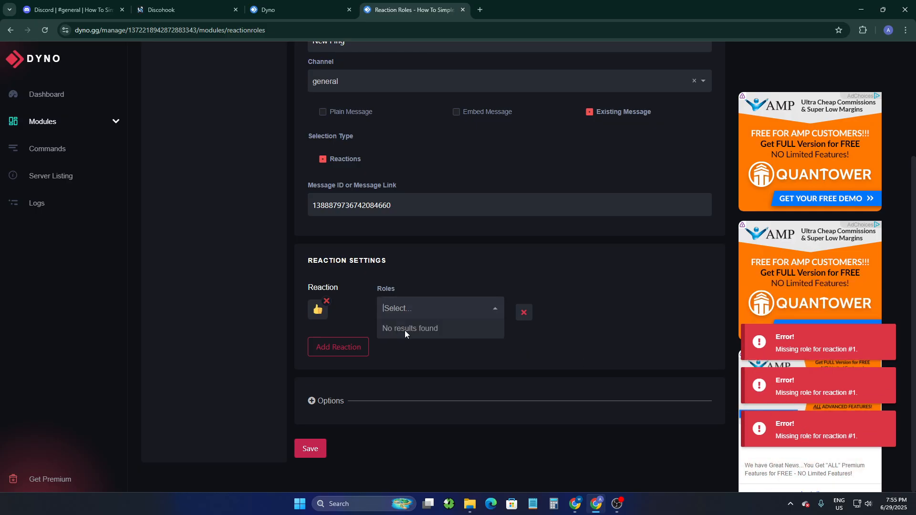
left_click(523, 312)
left_click(353, 344)
left_click(431, 367)
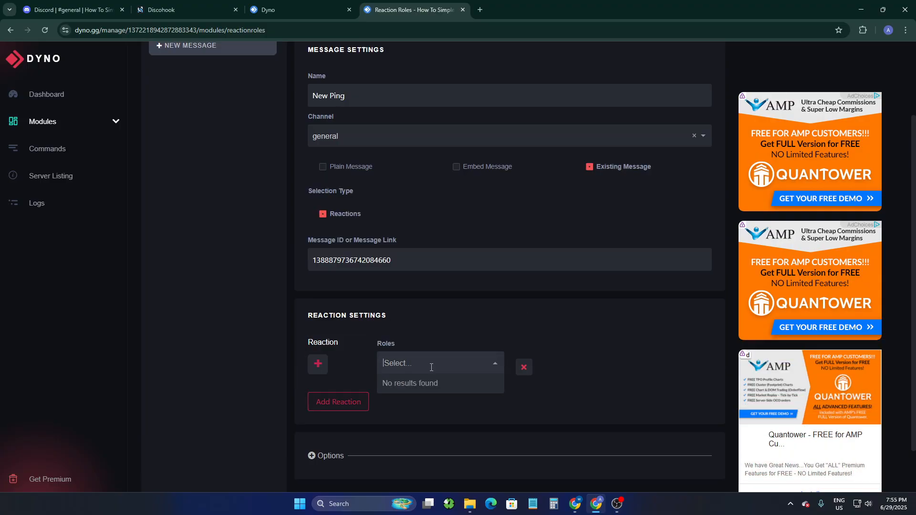
scroll(477, 319, "up", 2)
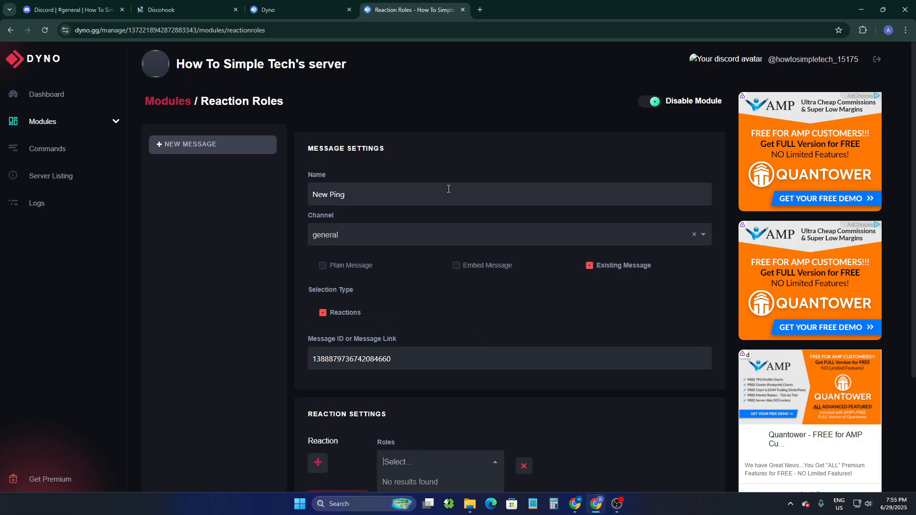
left_click(394, 325)
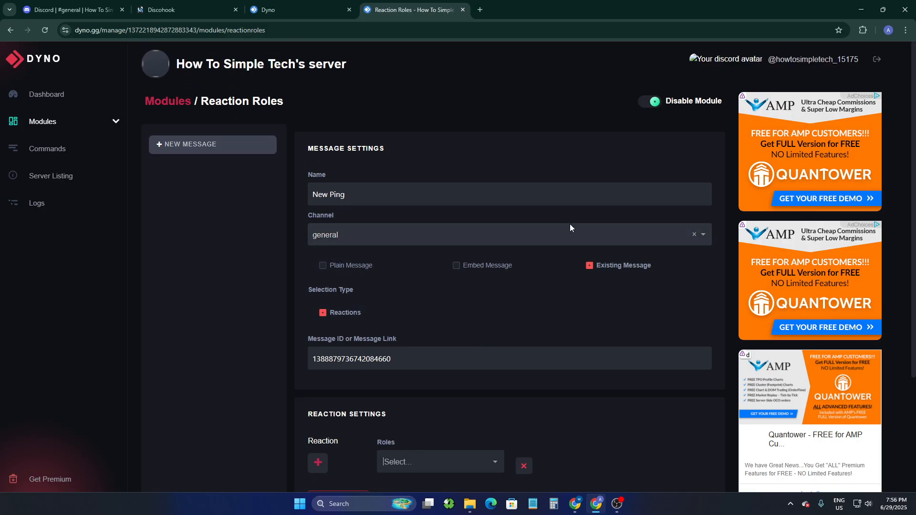
left_click(71, 10)
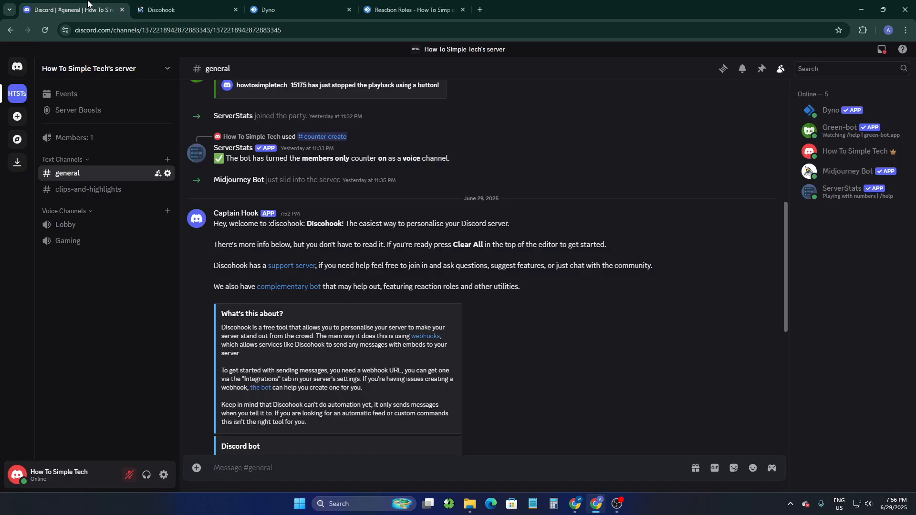
left_click(101, 68)
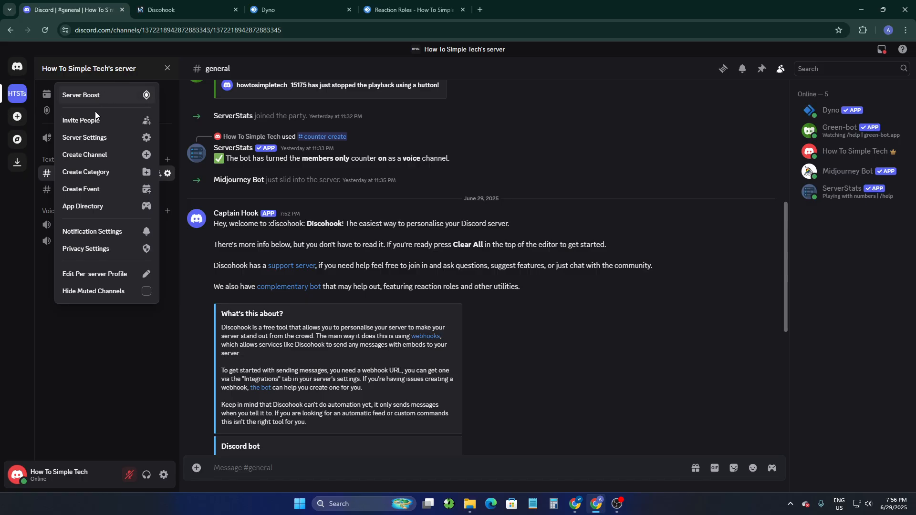
left_click(91, 138)
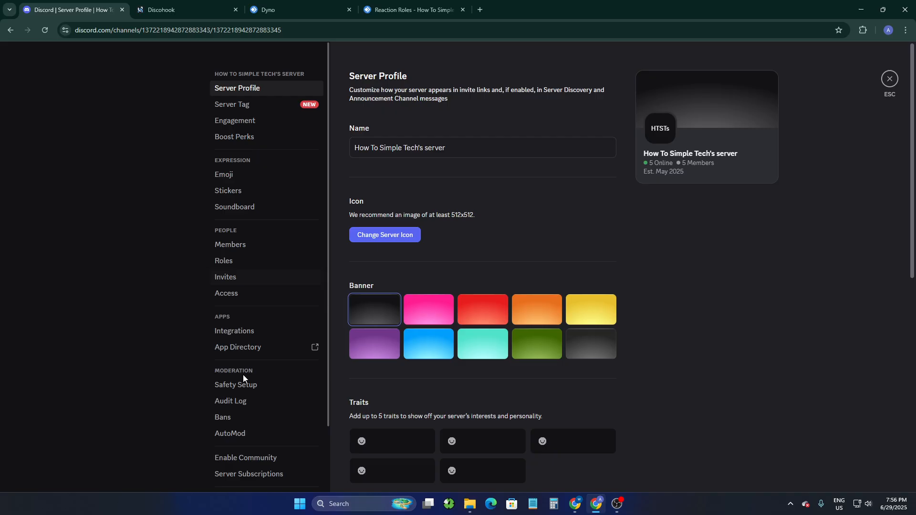
left_click(227, 260)
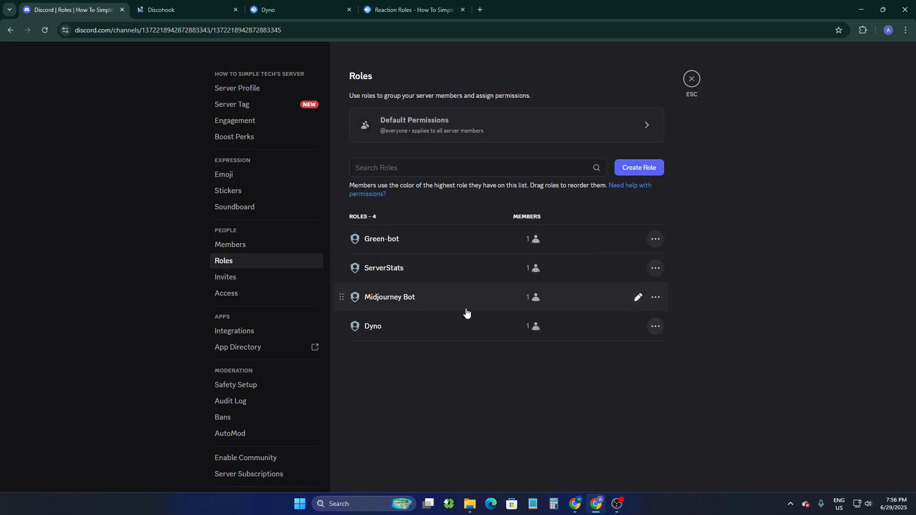
left_click(448, 164)
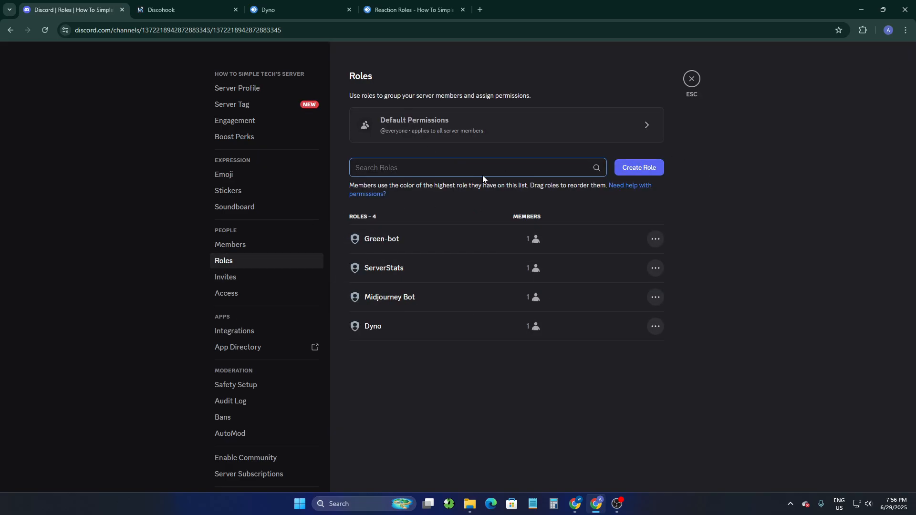
left_click(622, 167)
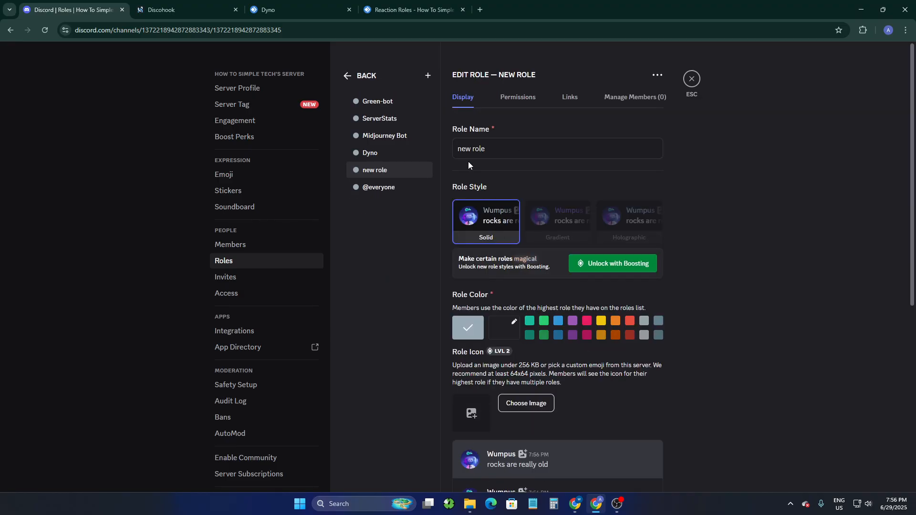
- Name the new role New Ping, give it the light blue role color and save the changes
triple_click(475, 154)
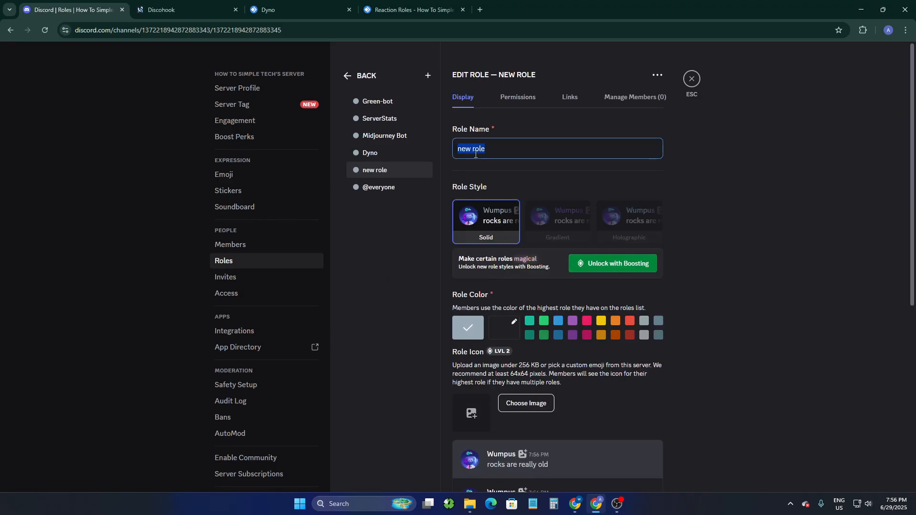
type("New Ping")
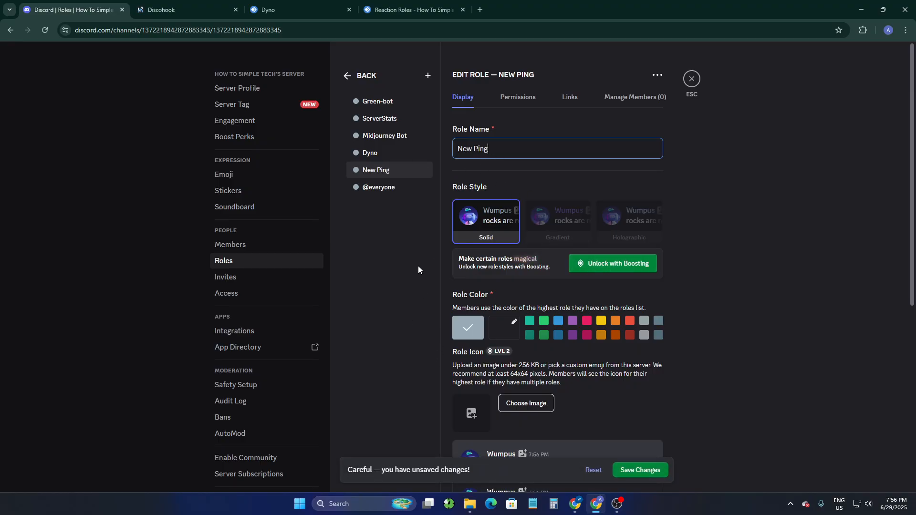
left_click(559, 322)
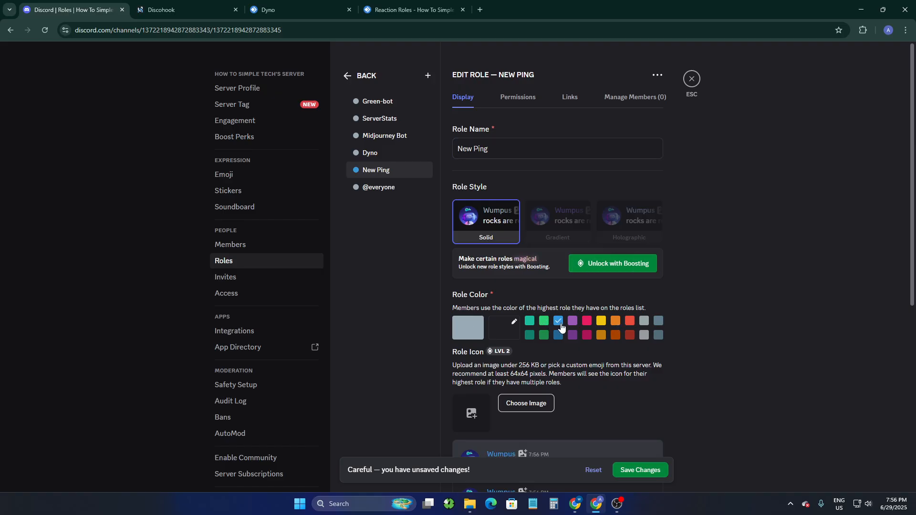
scroll(527, 326, "down", 2)
scroll(479, 340, "down", 5)
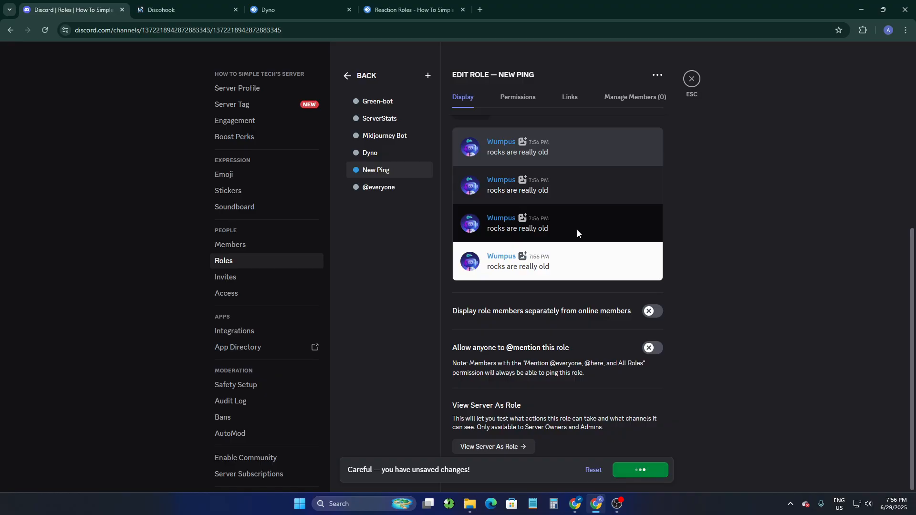
- Switch to Dyno, check the roles available for the empty reaction and reload the Reaction Roles page
left_click(412, 3)
scroll(405, 324, "down", 3)
left_click(410, 308)
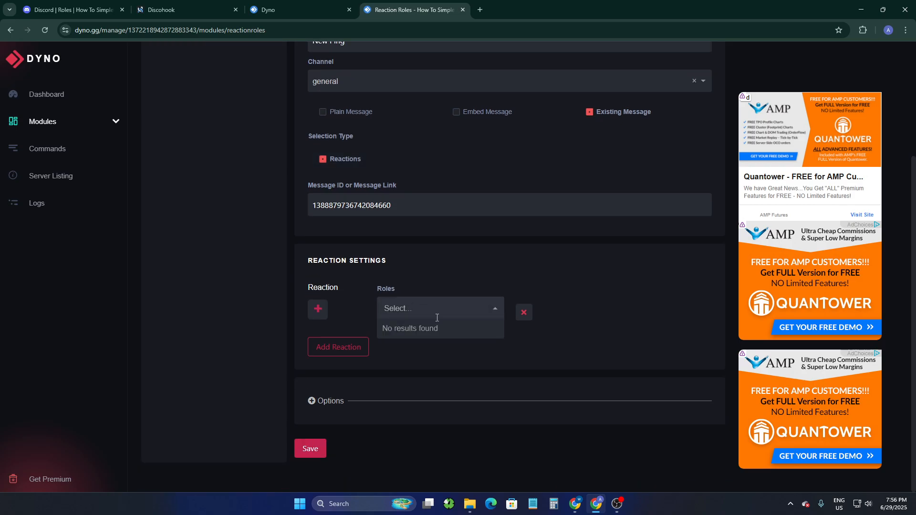
left_click(45, 29)
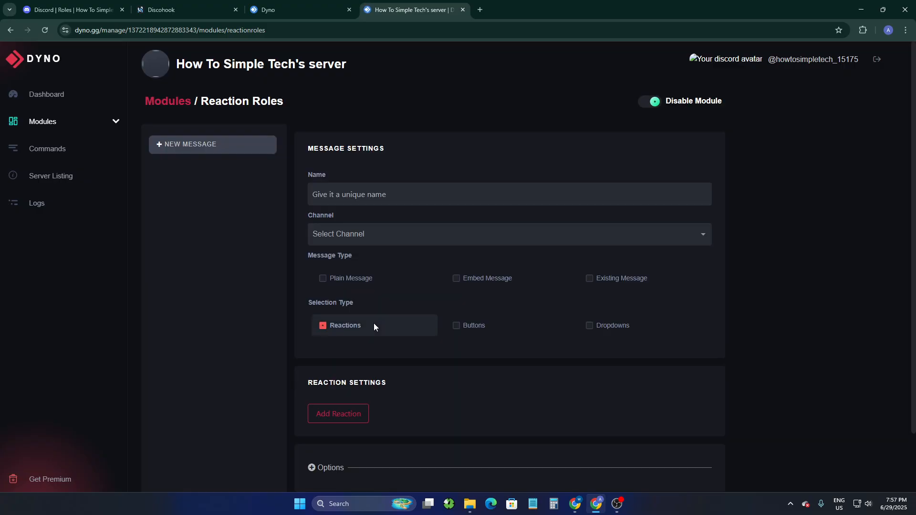
- Name the reaction role message New Ping, set its channel to general and choose Existing Message as the message type
left_click(374, 193)
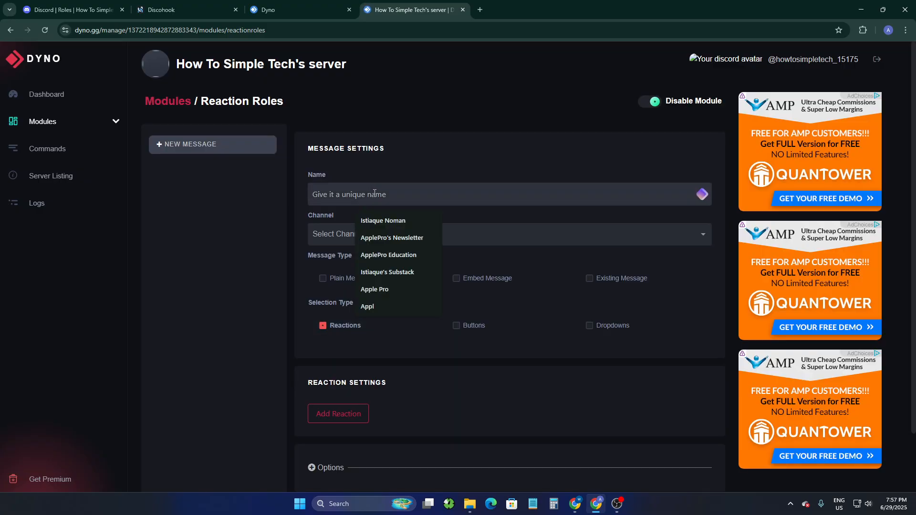
type("new")
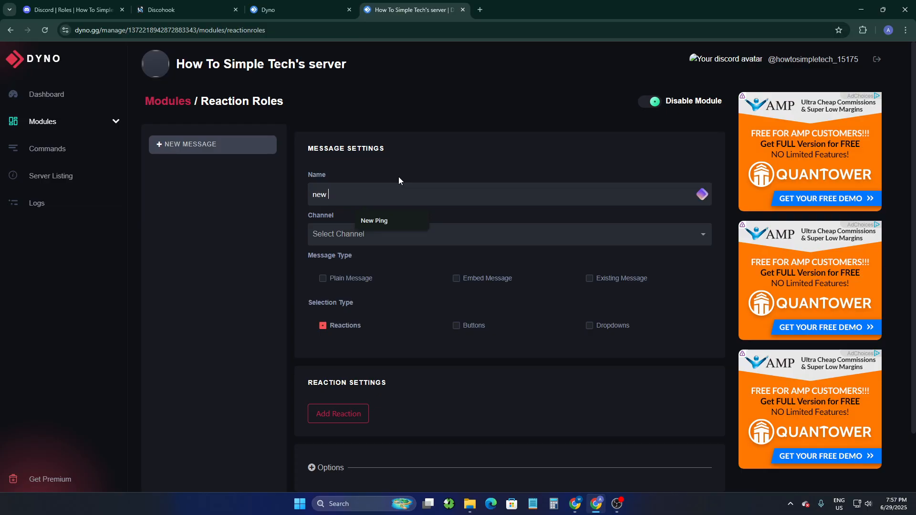
left_click(390, 218)
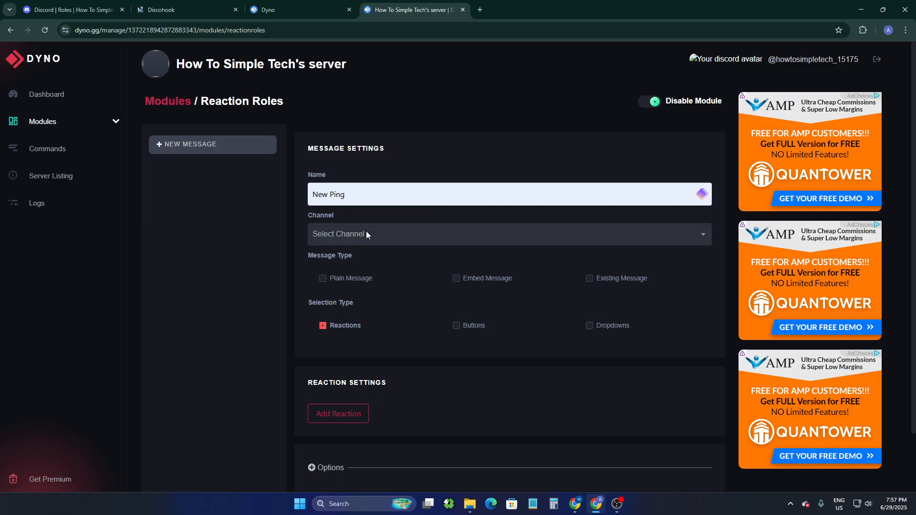
left_click(365, 233)
left_click(366, 255)
left_click(589, 279)
scroll(365, 326, "down", 1)
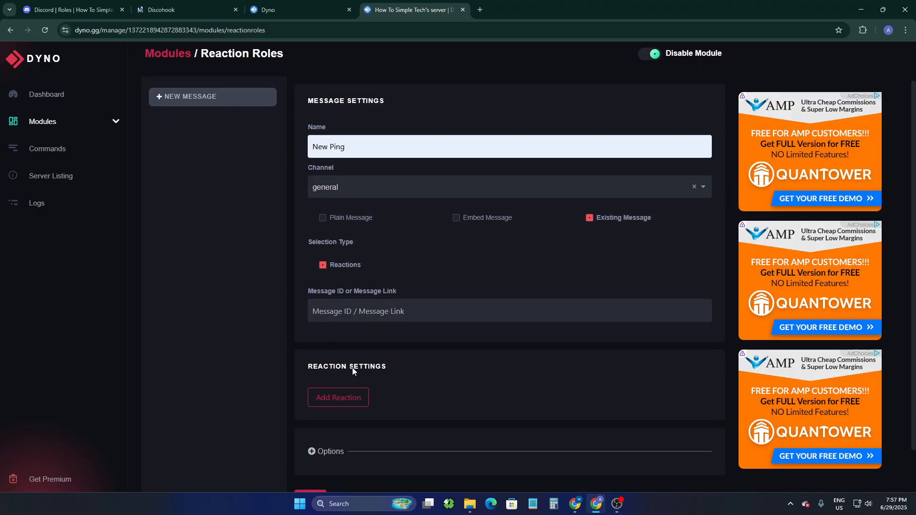
left_click(355, 312)
left_click(393, 338)
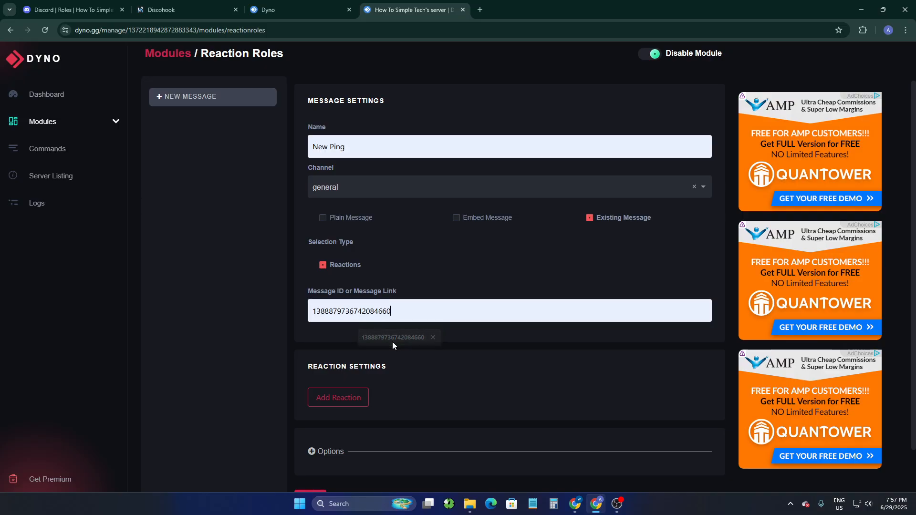
- Add a reaction to the New Ping message and choose the thumbs-up emoji for it
scroll(392, 341, "down", 1)
left_click(347, 352)
left_click(316, 366)
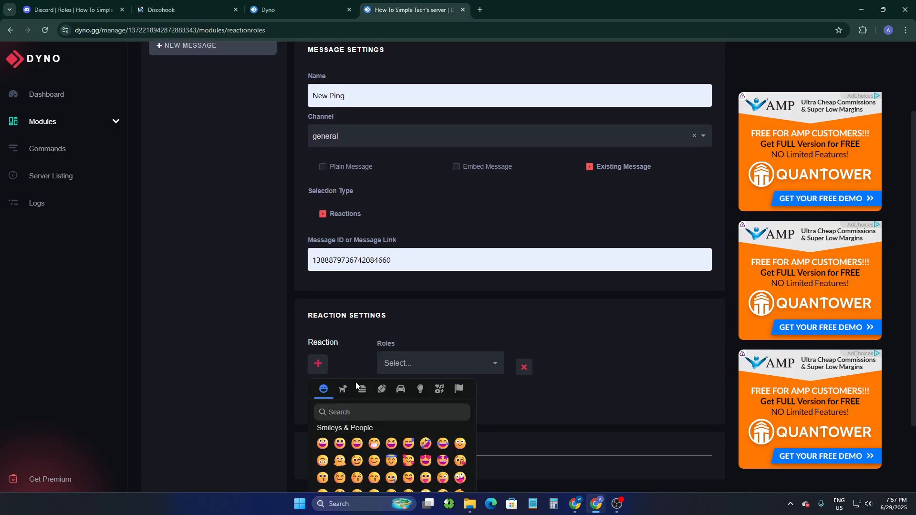
scroll(372, 465, "down", 5)
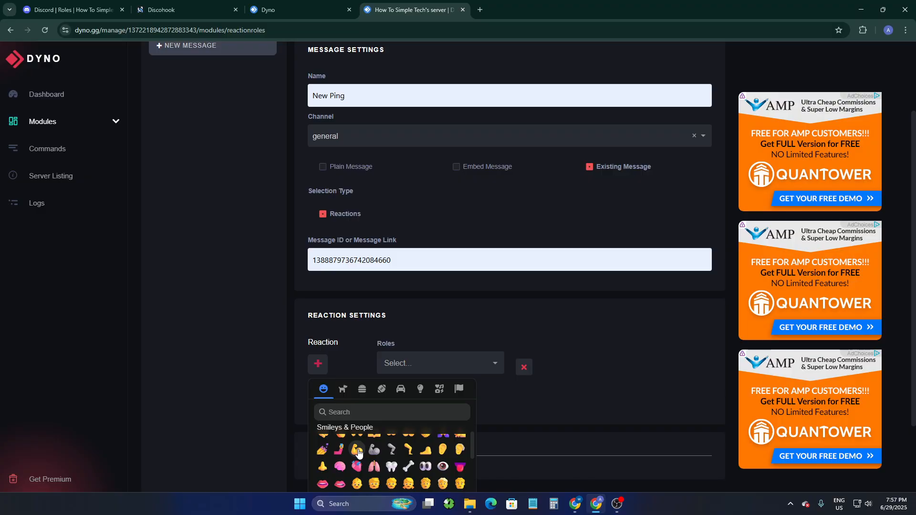
scroll(372, 466, "up", 1)
scroll(405, 459, "up", 1)
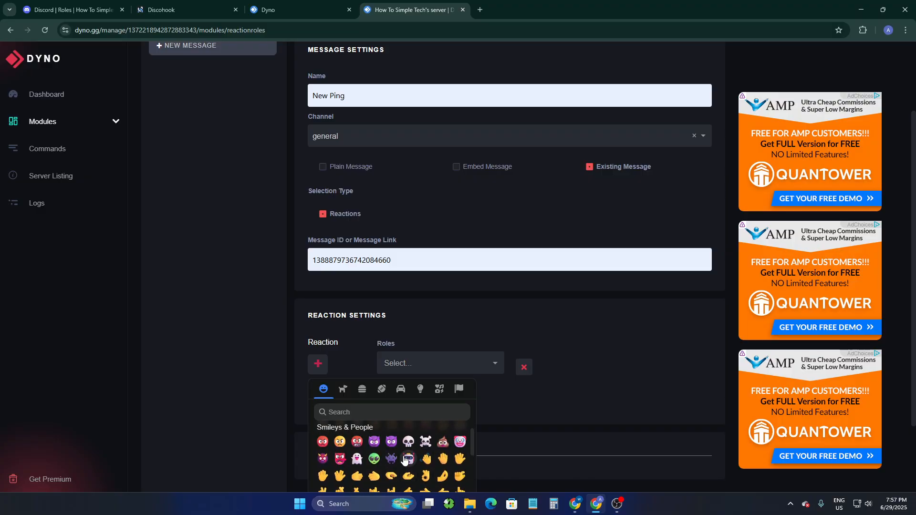
scroll(405, 476, "down", 1)
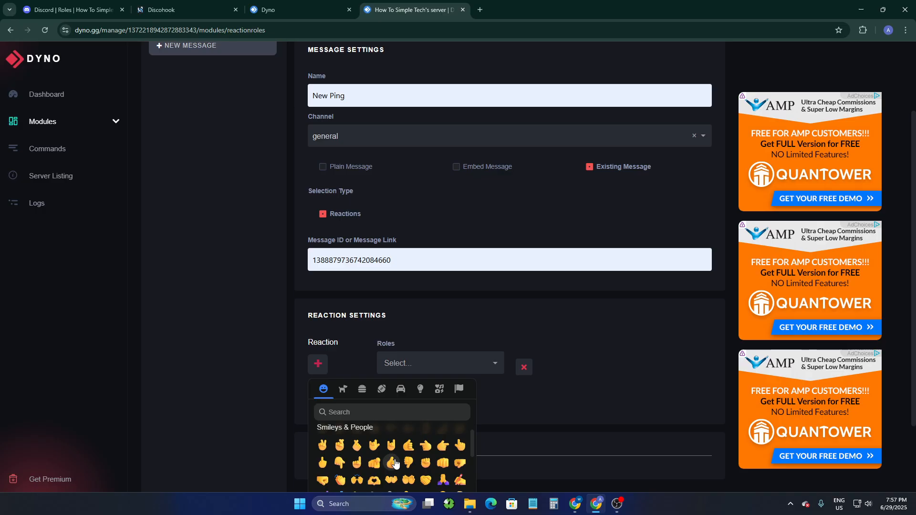
left_click(392, 463)
- Assign the New Ping role to the thumbs-up reaction and save the reaction role message
left_click(427, 363)
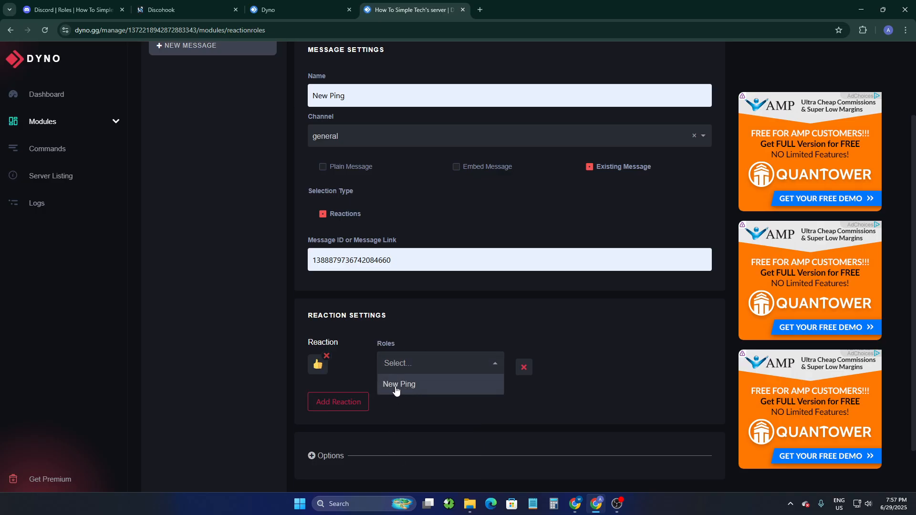
left_click(413, 385)
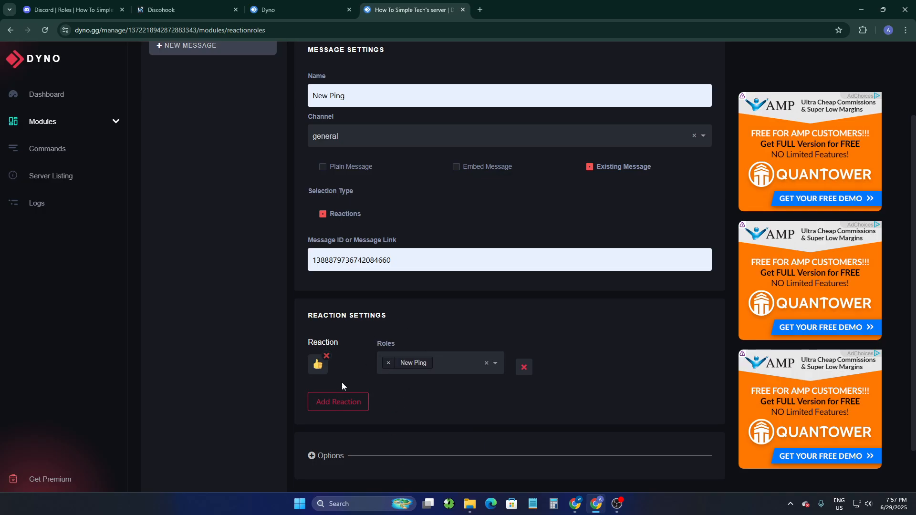
scroll(409, 410, "down", 1)
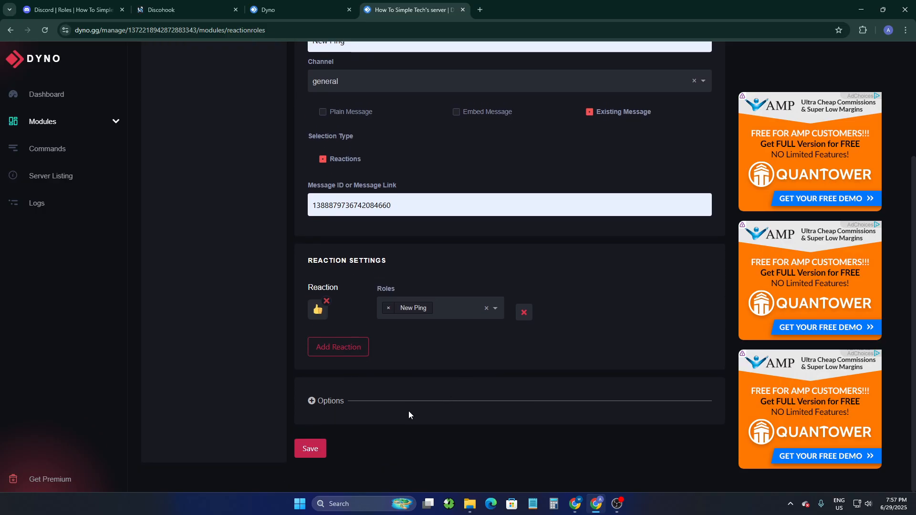
left_click(306, 448)
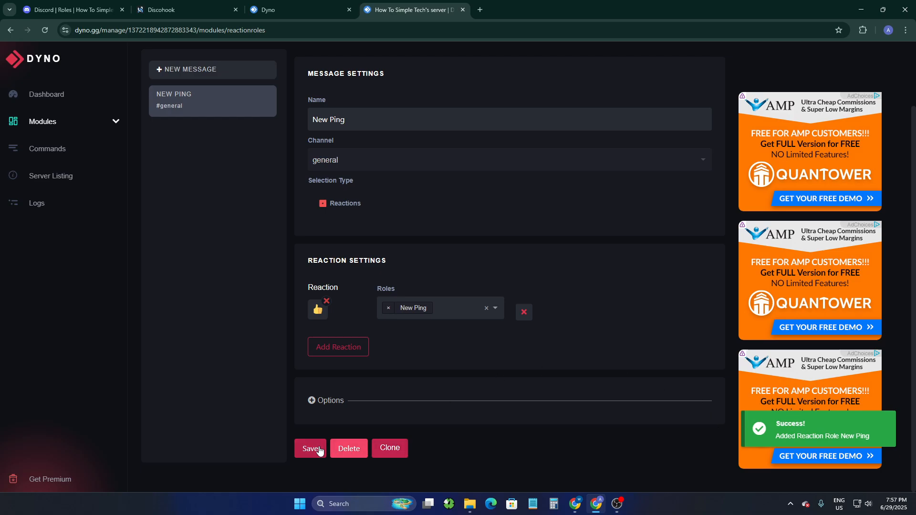
left_click(319, 450)
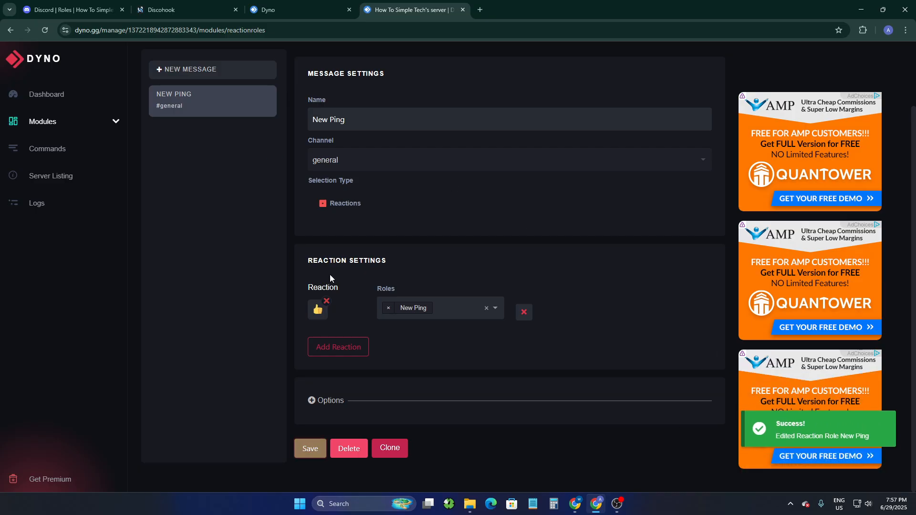
- Switch to Discord, add a thumbs-up to the Ping Role message in #general and check the roles on the server owner's profile
left_click(83, 4)
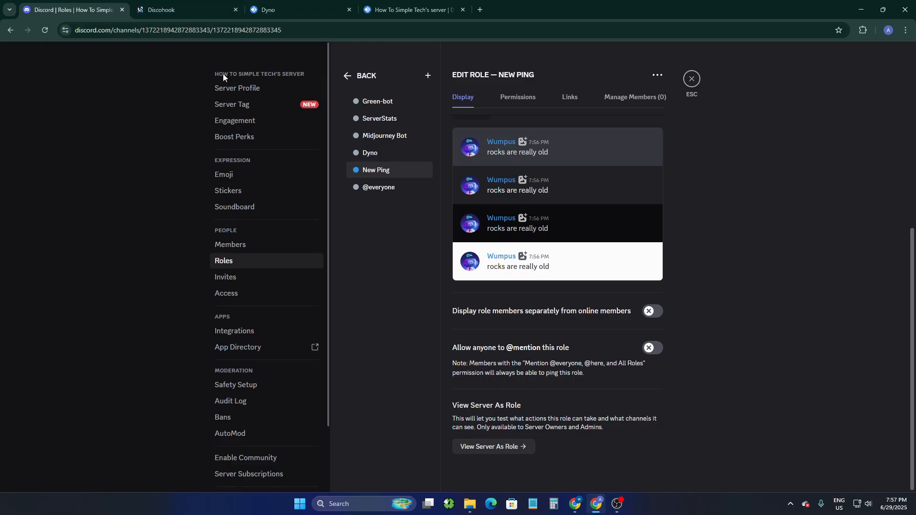
left_click(691, 79)
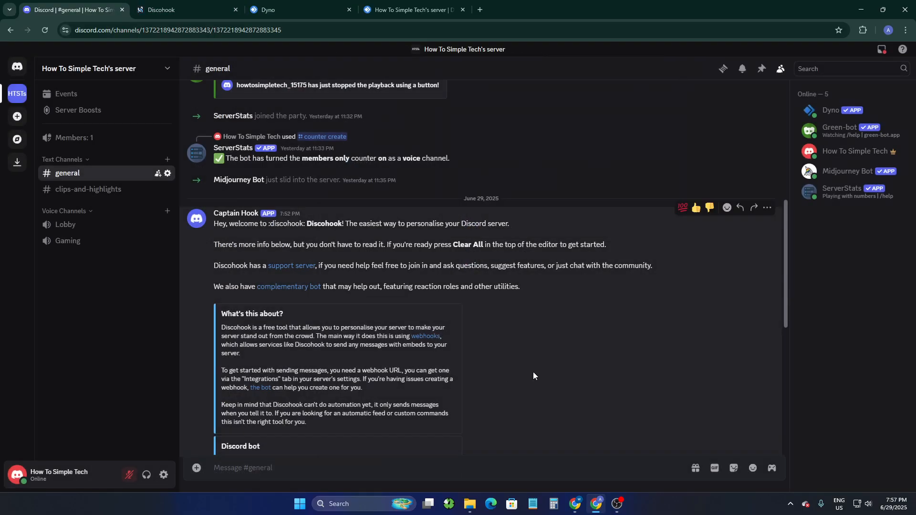
scroll(434, 363, "down", 5)
scroll(434, 364, "down", 2)
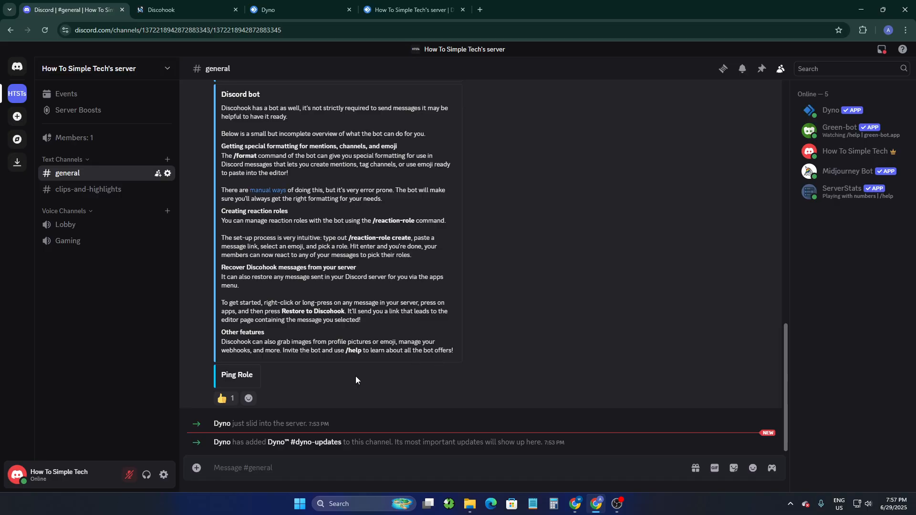
left_click(228, 400)
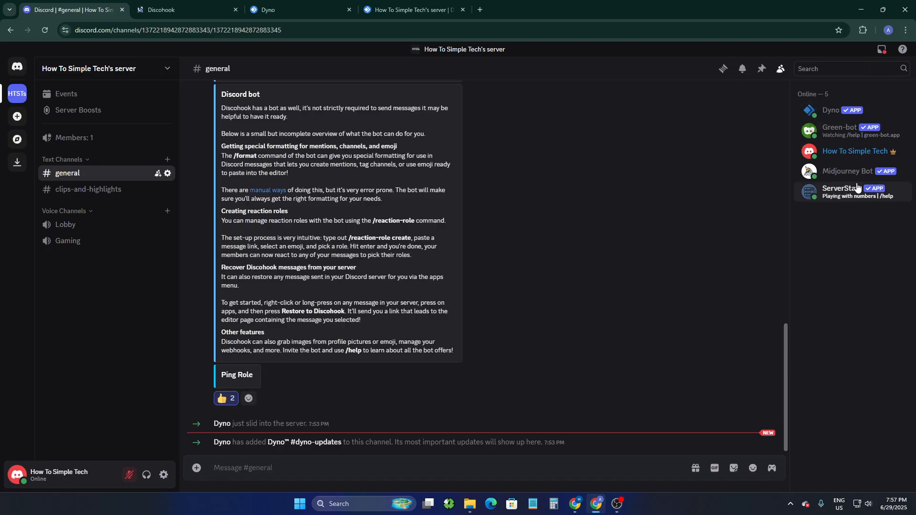
left_click(838, 154)
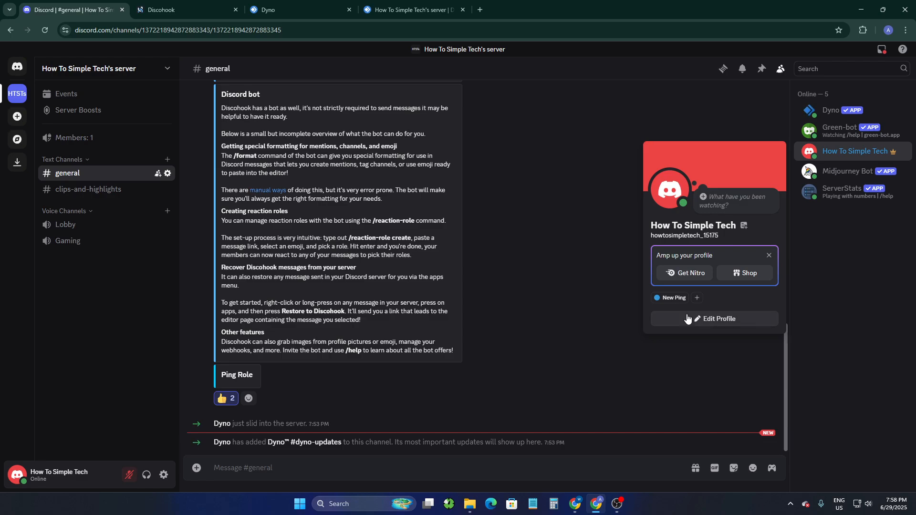
left_click(589, 238)
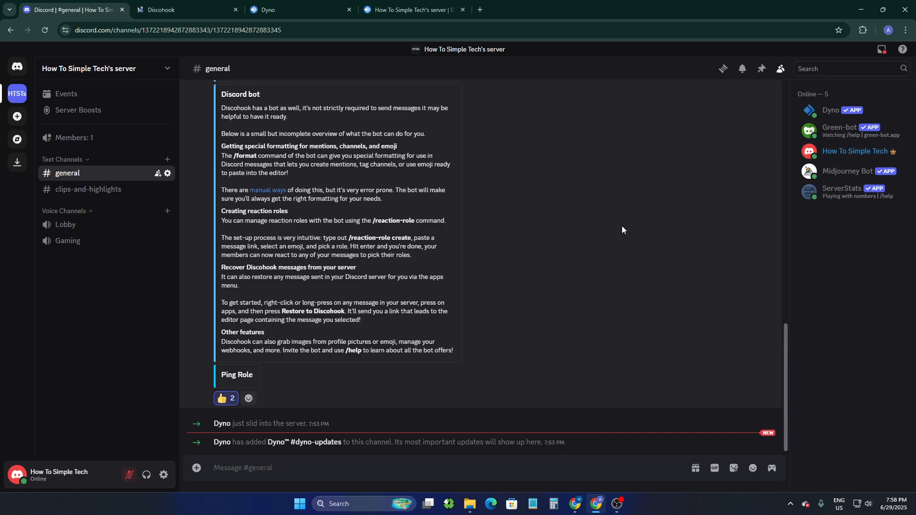